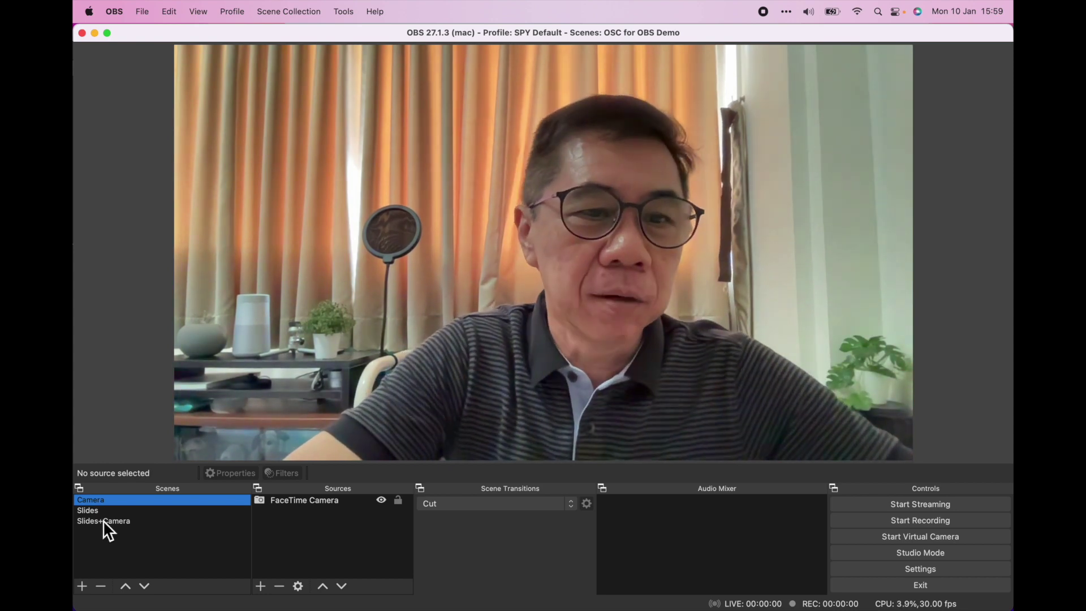
Cycle OBS through the Slides and Slides+Camera scenes back to Camera, then show all windows
click(89, 513)
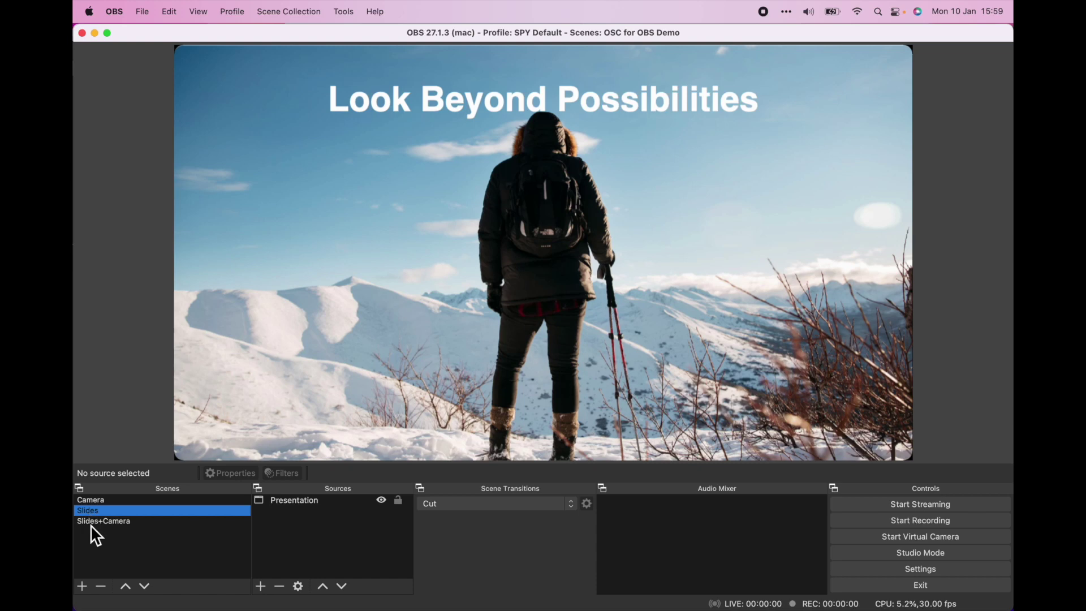
click(91, 524)
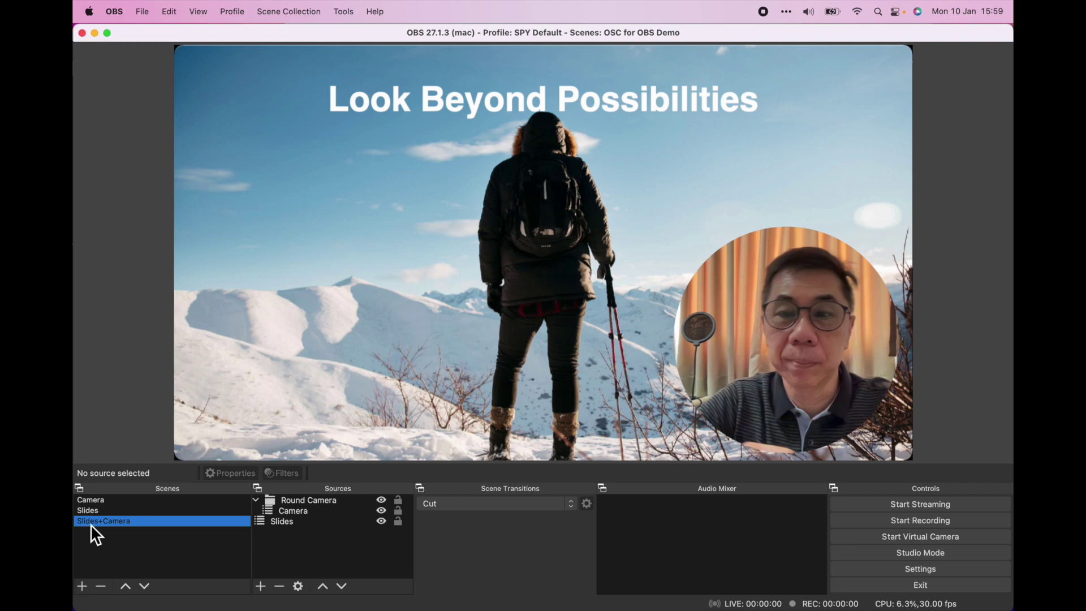
click(103, 499)
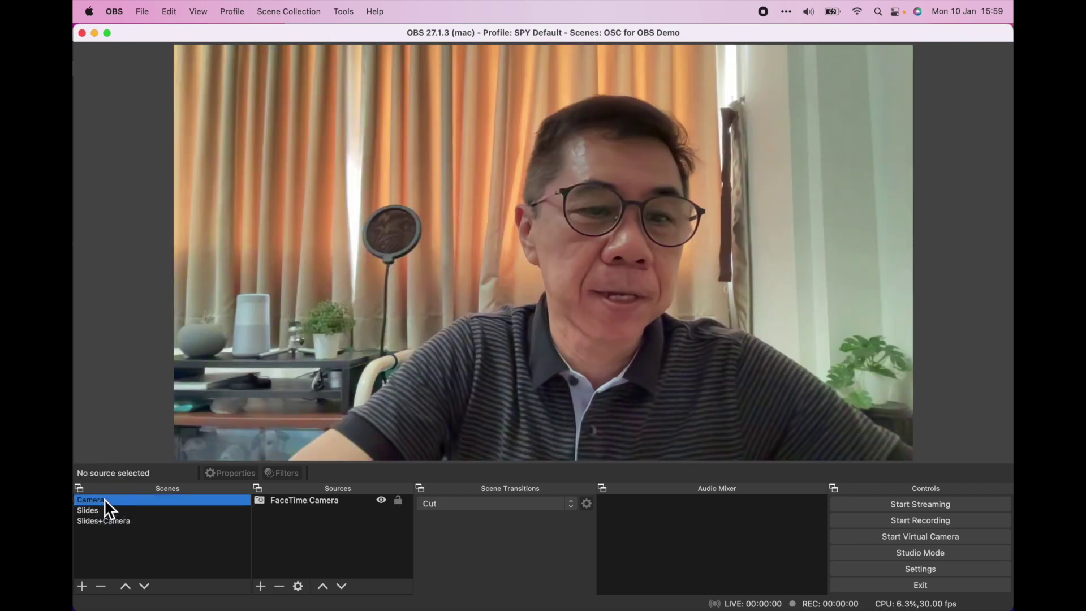
click(125, 440)
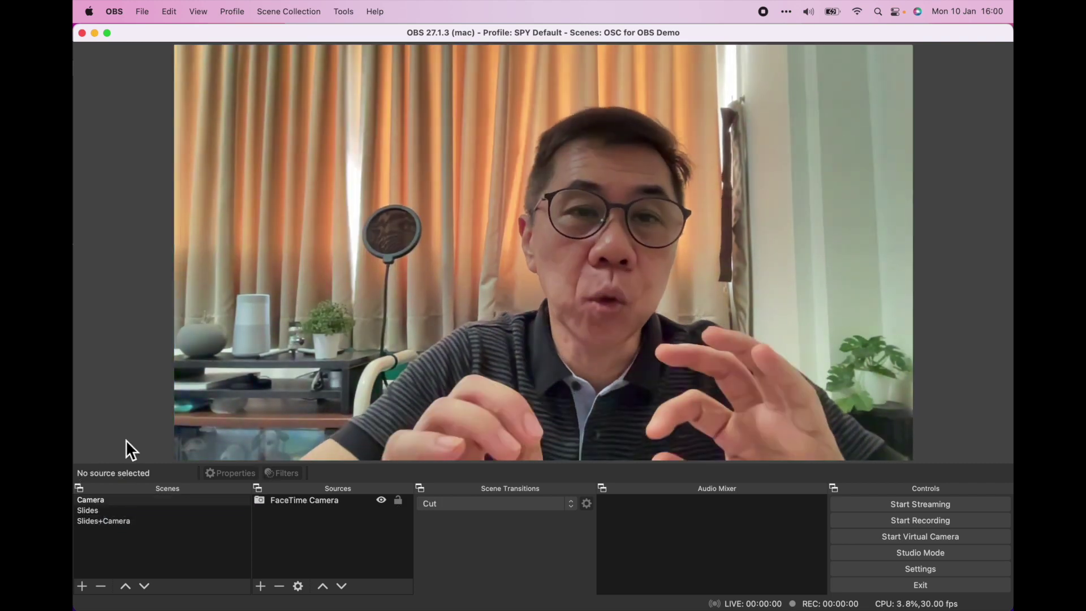
key(ctrl+Up)
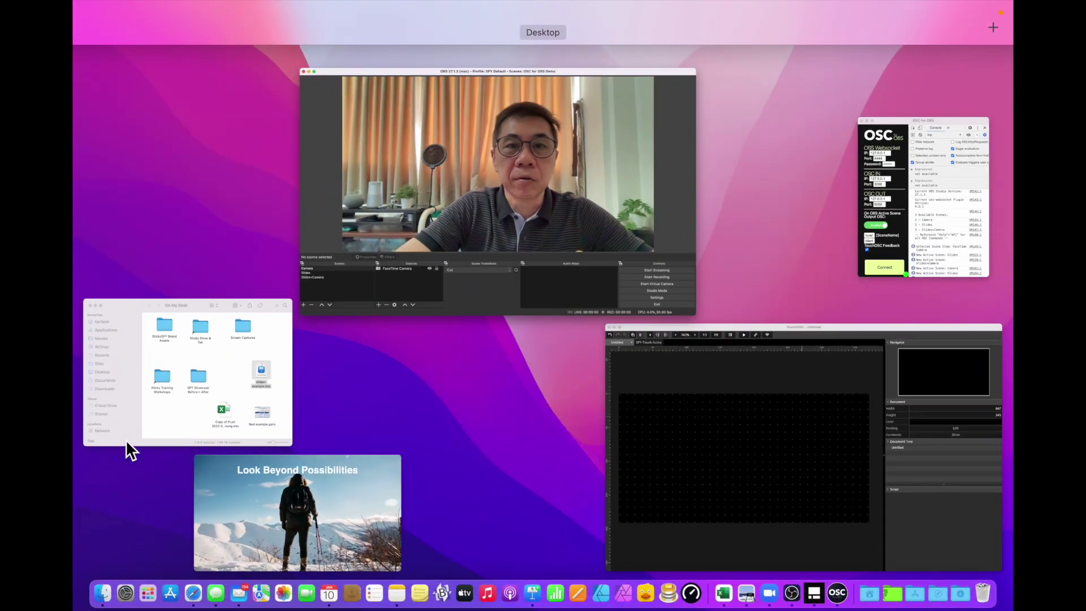
Bring OSC for OBS forward to review its websocket and OSC port settings
click(953, 193)
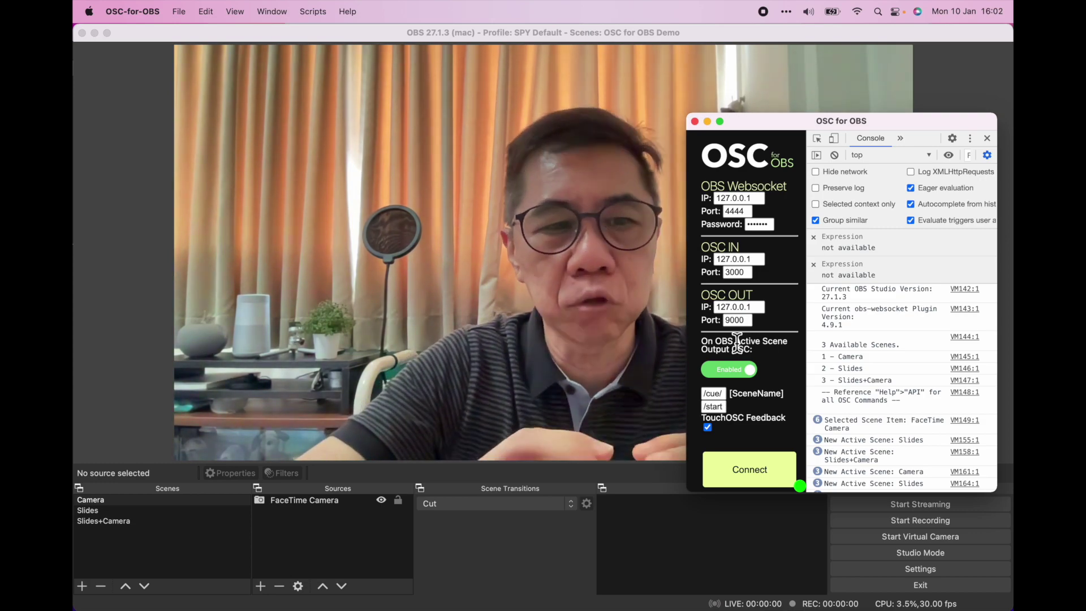
key(ctrl+Up)
Add a new button to the blank TouchOSC layout
click(700, 471)
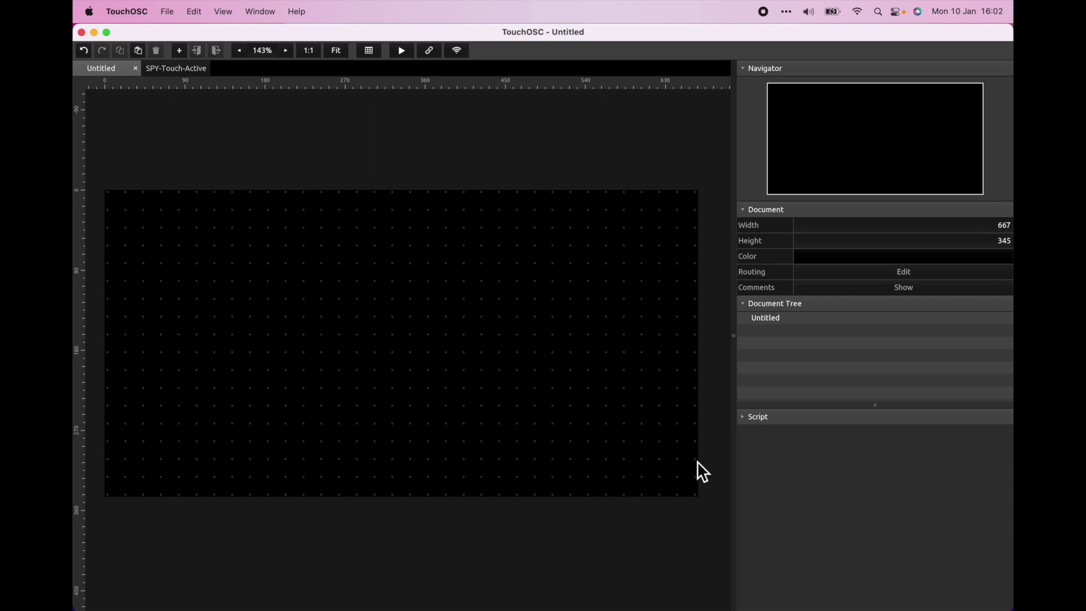
right_click(306, 284)
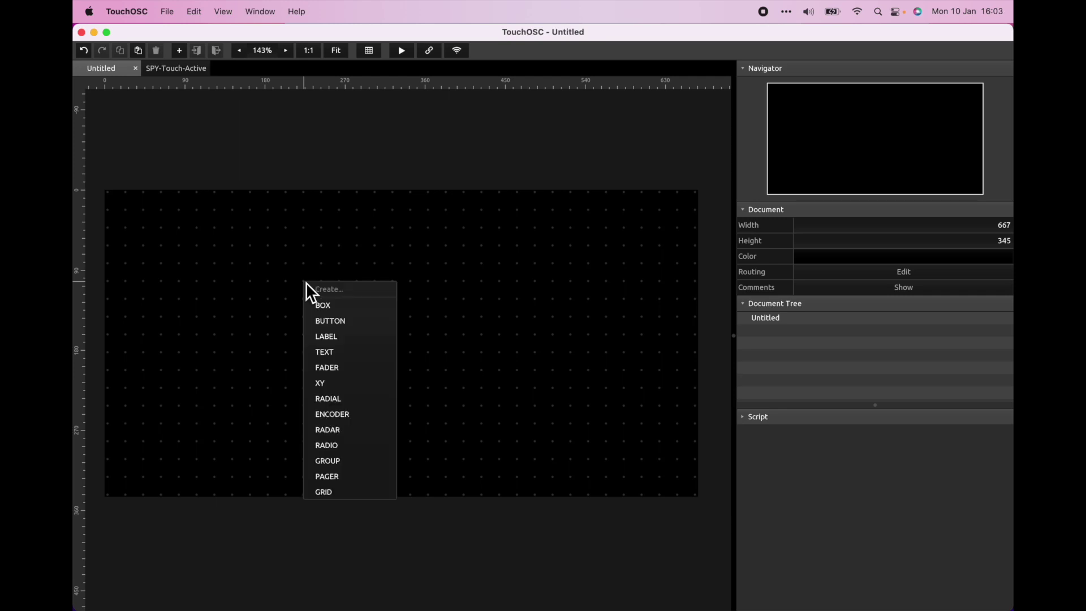
click(334, 323)
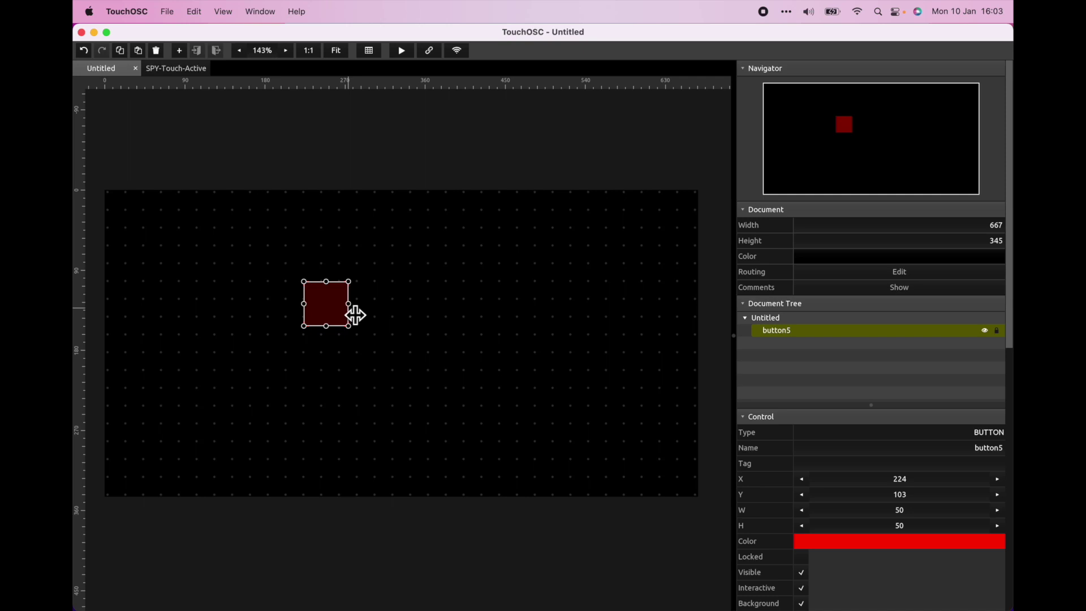
Widen the button to 139 and give it a FULL outline
drag(357, 314, 430, 293)
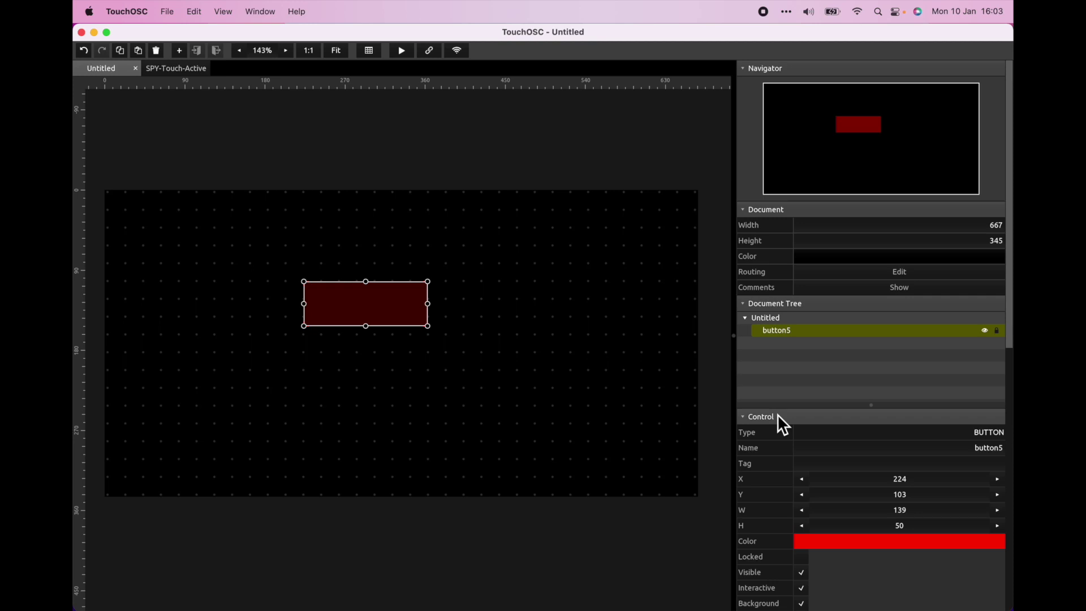
scroll(798, 481, down, 10)
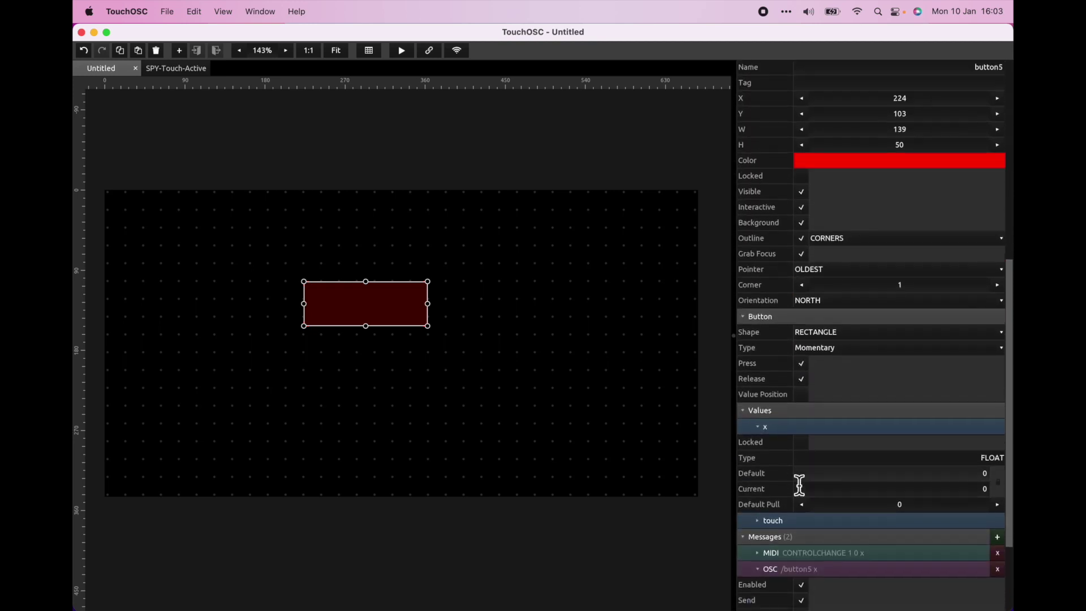
click(955, 241)
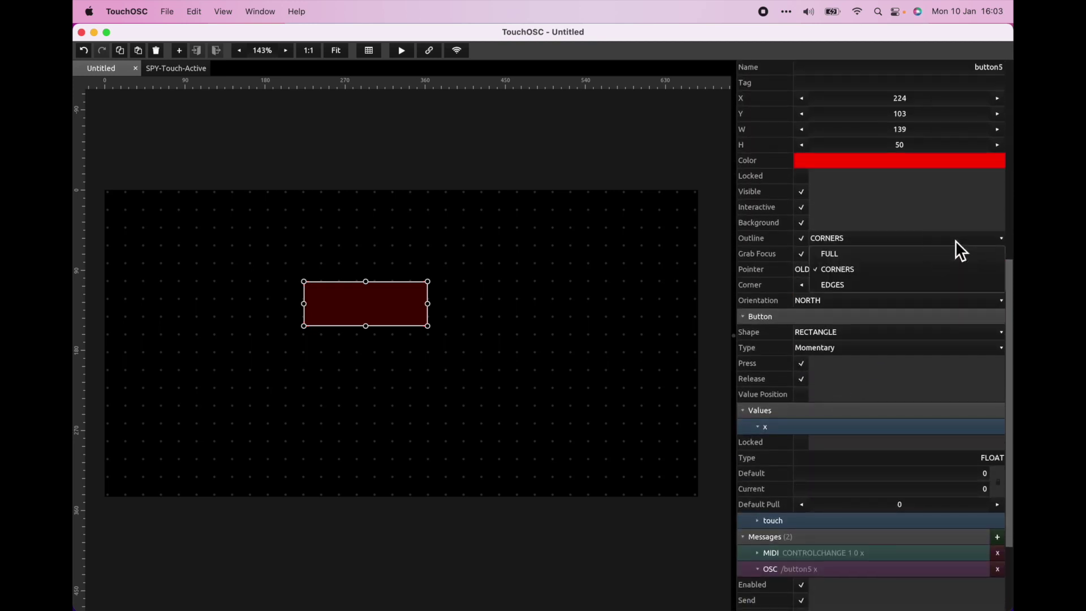
click(863, 256)
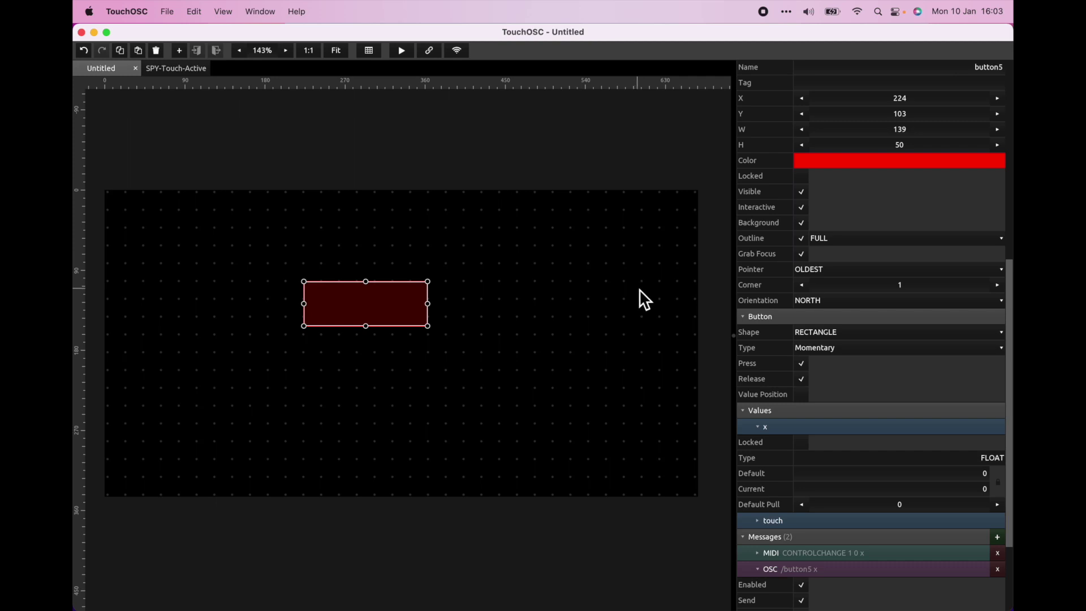
scroll(776, 360, down, 3)
Turn off the button's Release trigger and delete its MIDI message
click(801, 251)
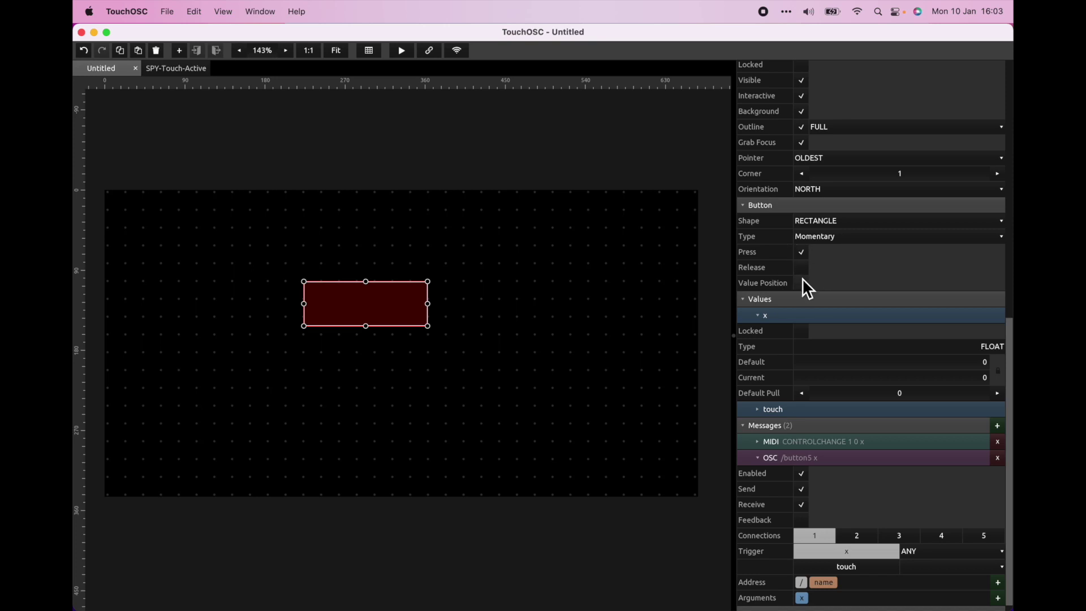
scroll(801, 278, up, 3)
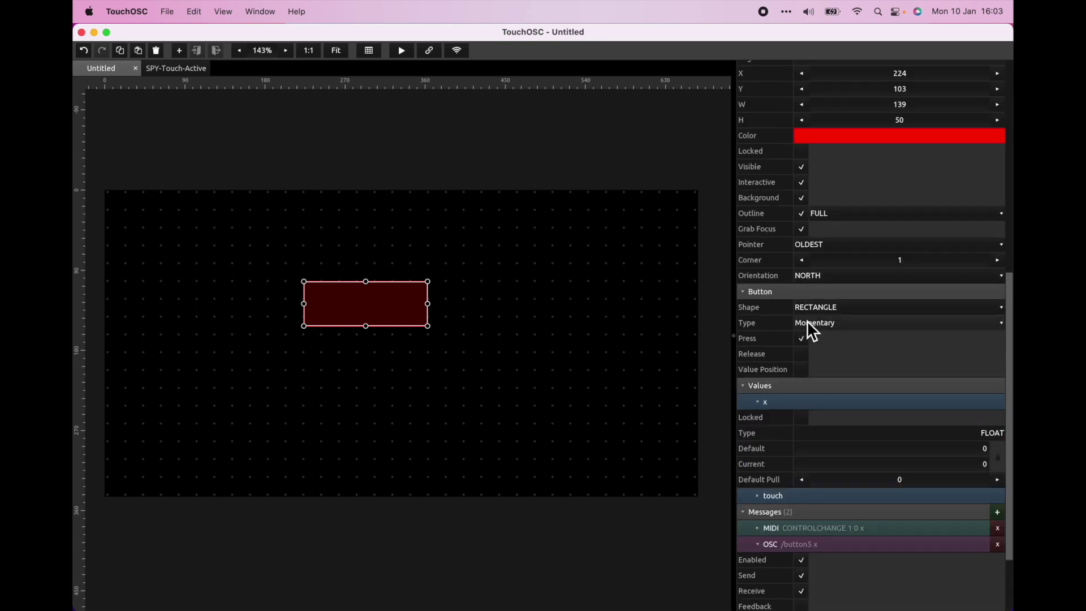
scroll(807, 320, down, 1)
scroll(807, 319, down, 3)
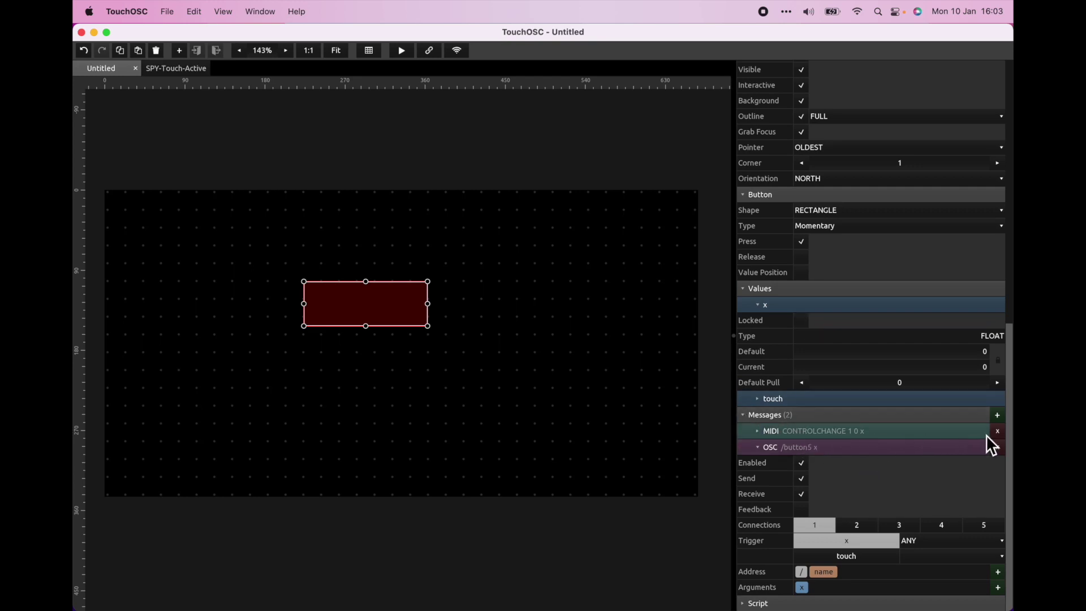
click(1000, 432)
click(971, 461)
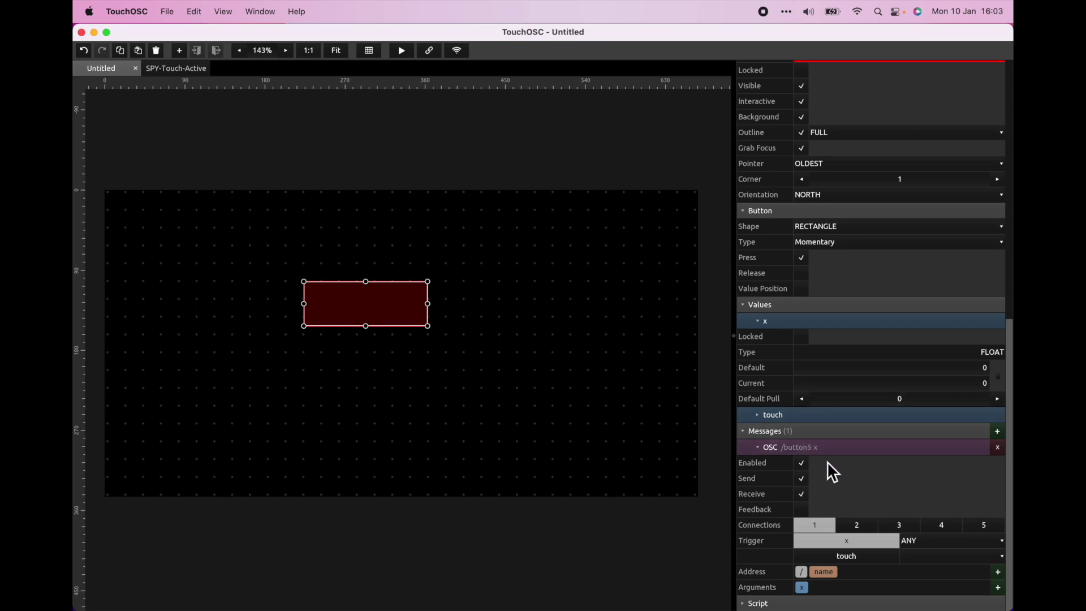
Make the OSC message receive on Connection 2 only, triggering on RISE
click(800, 494)
scroll(803, 506, up, 1)
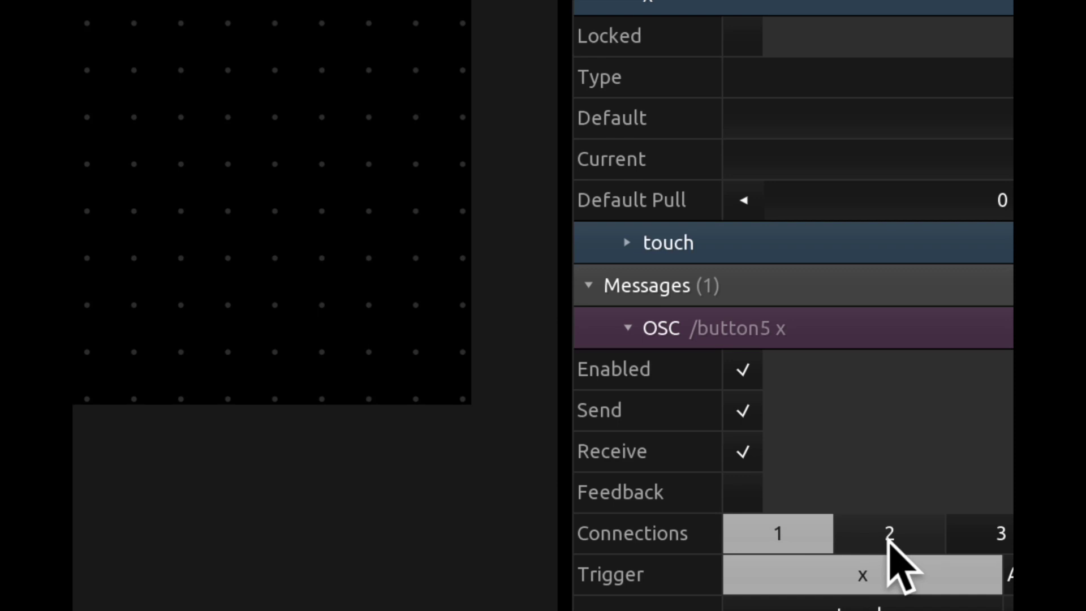
click(889, 536)
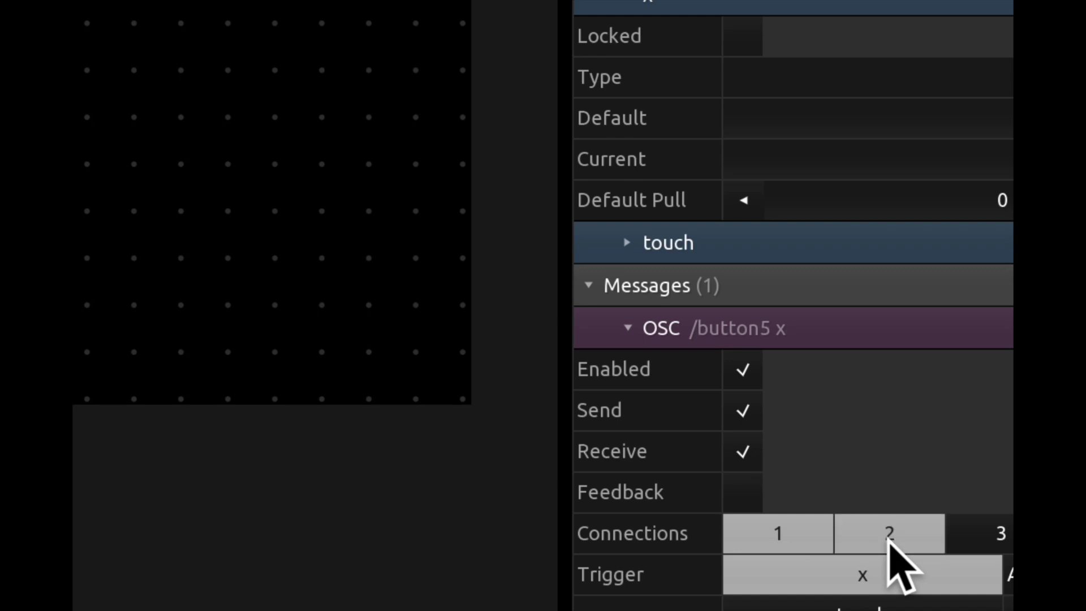
click(785, 535)
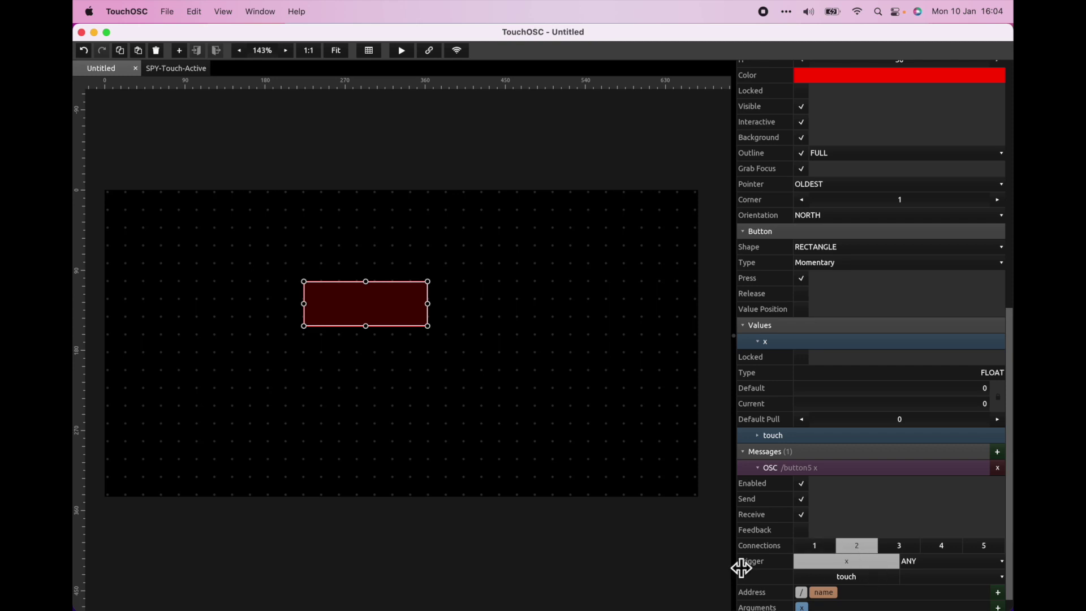
click(923, 564)
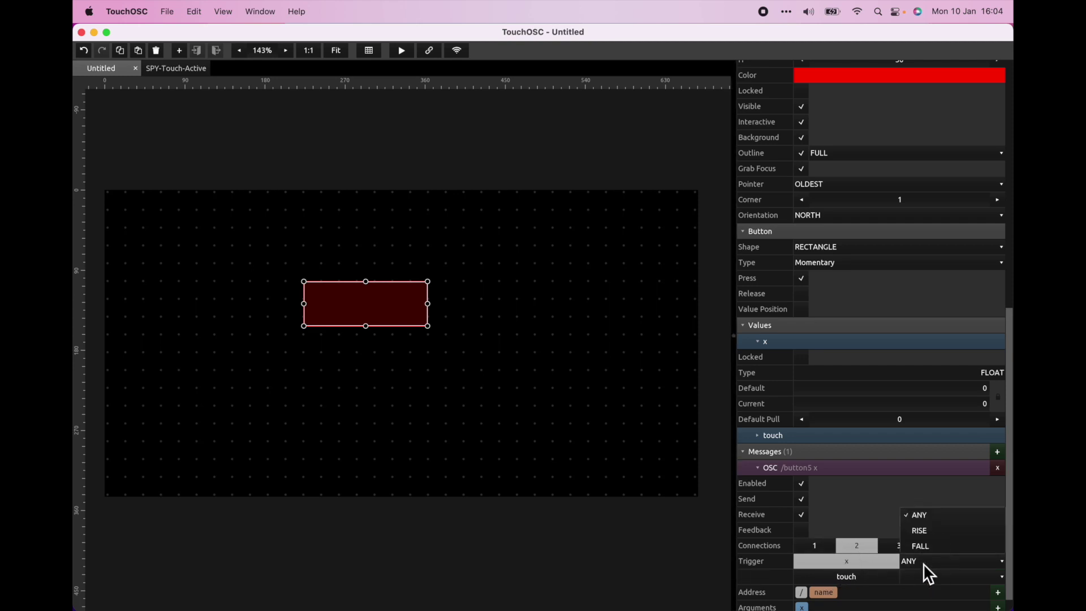
click(931, 530)
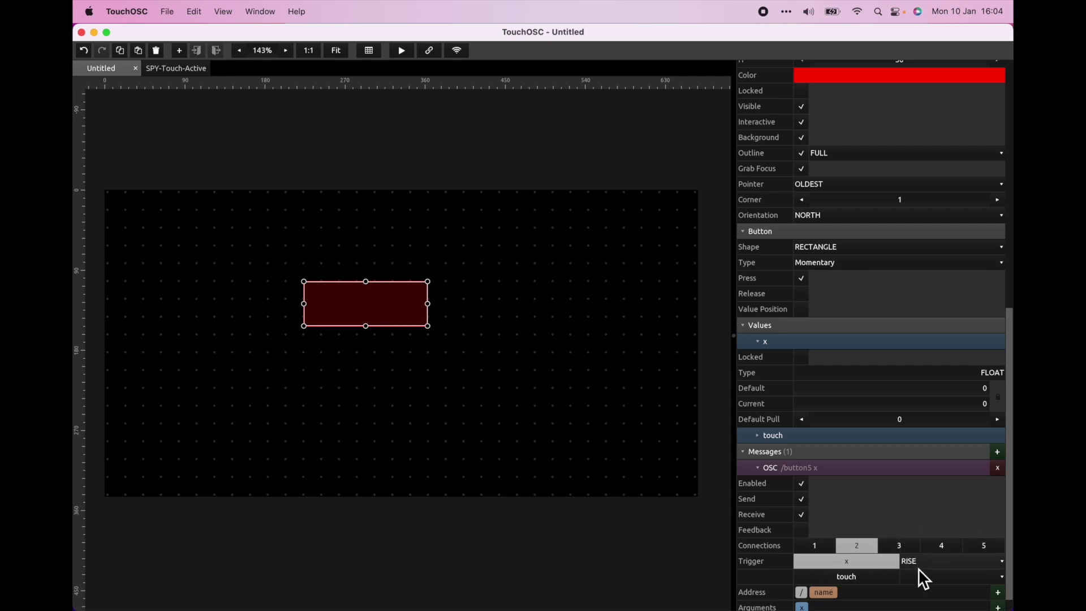
scroll(918, 568, down, 2)
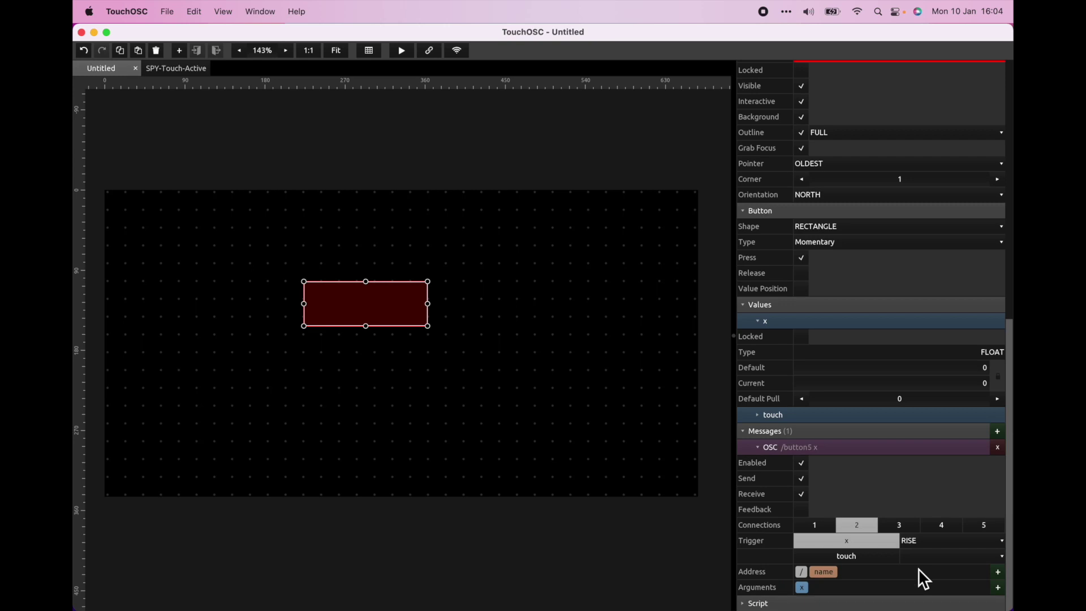
Replace the OSC message address with the constant /scene/Camera
click(828, 570)
key(BackSpace)
click(801, 574)
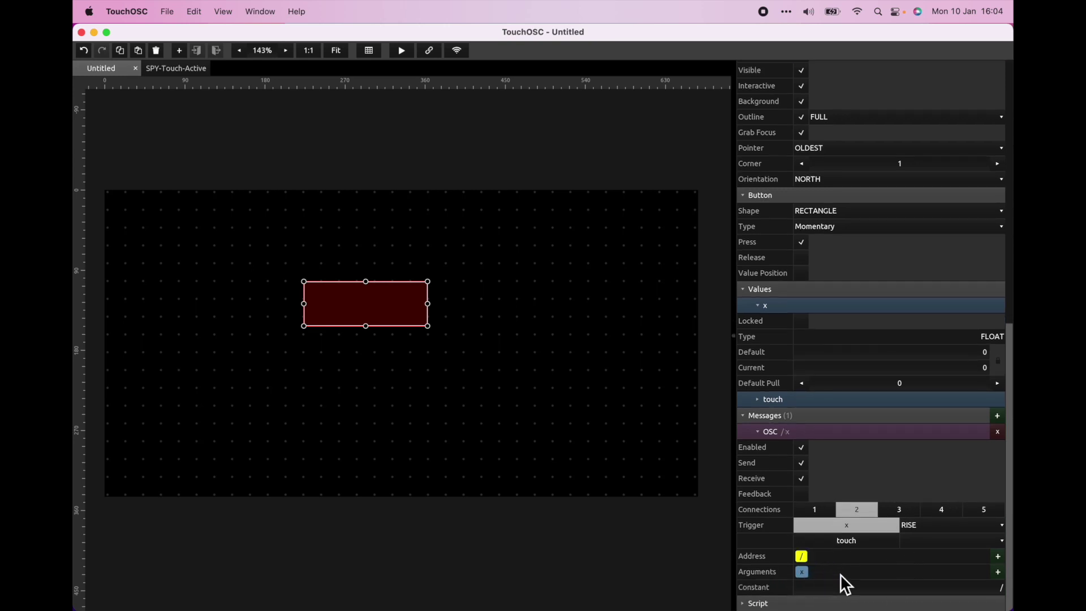
click(991, 588)
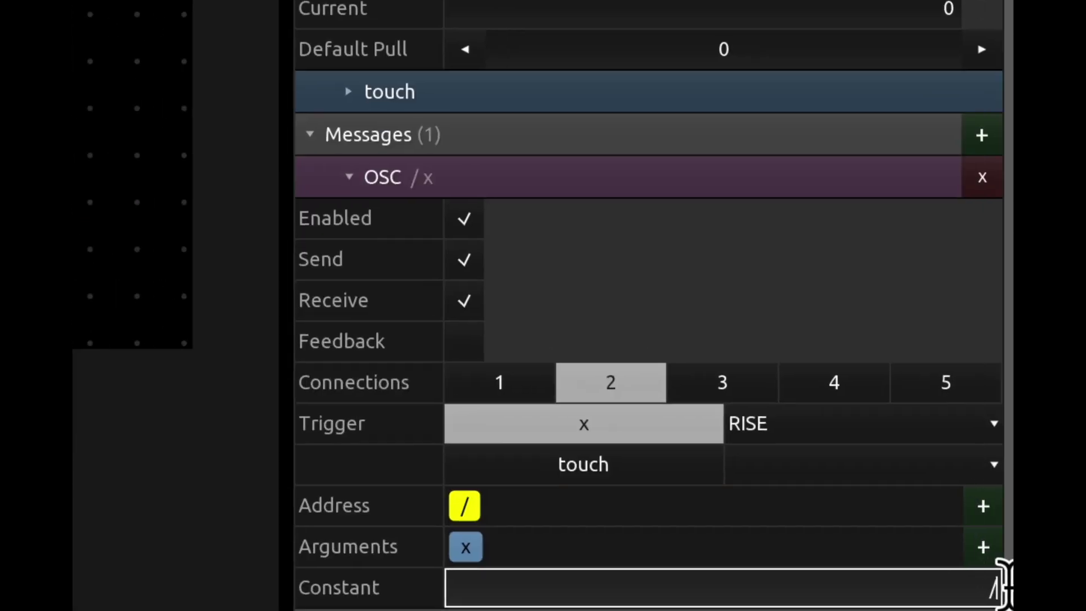
text(/)
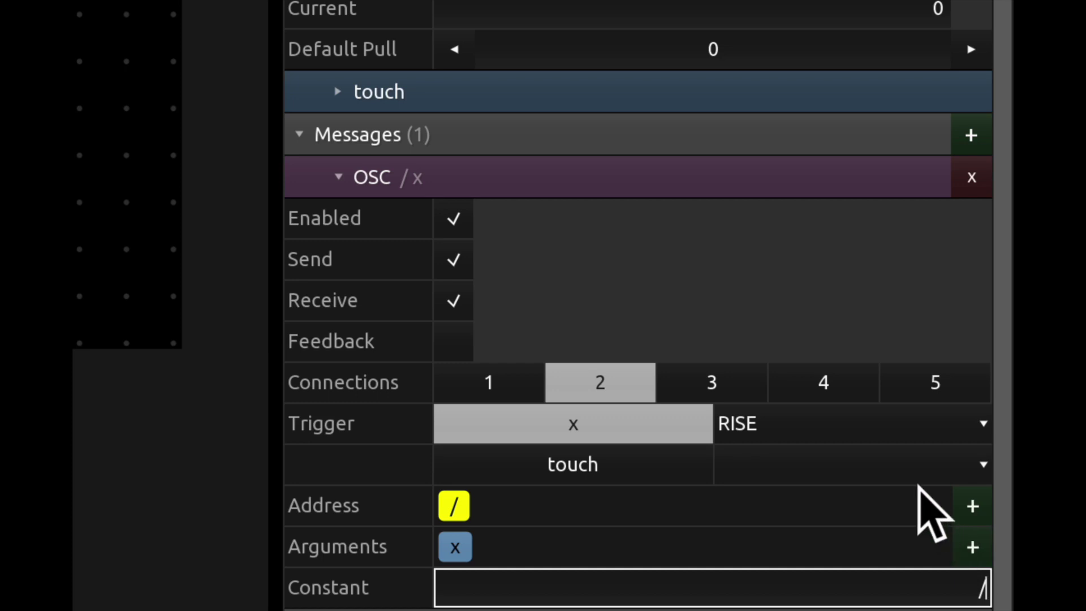
text(sc)
text(ene/)
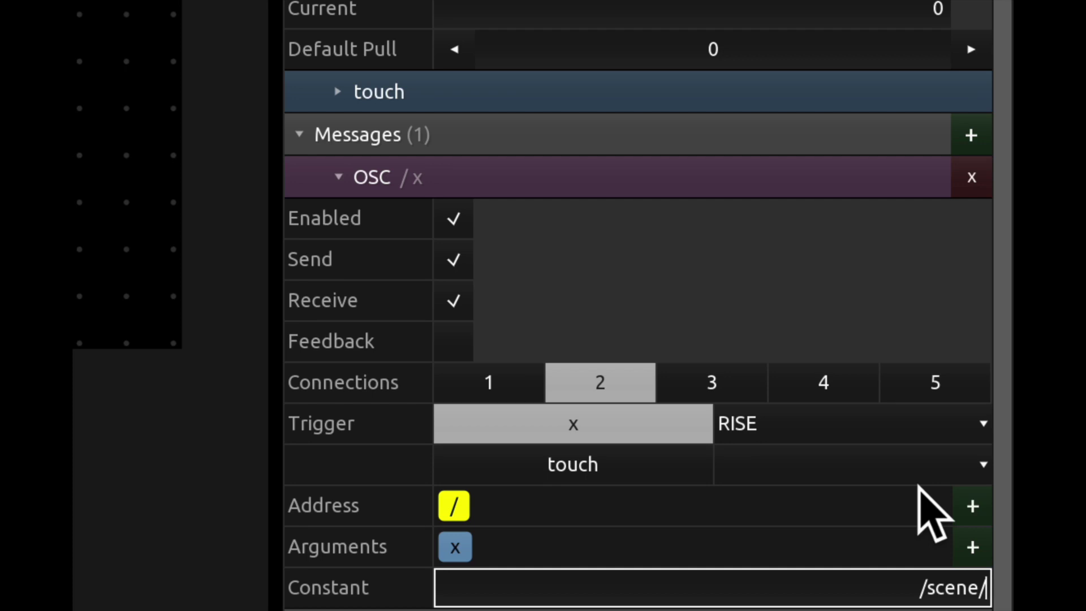
text(Camera)
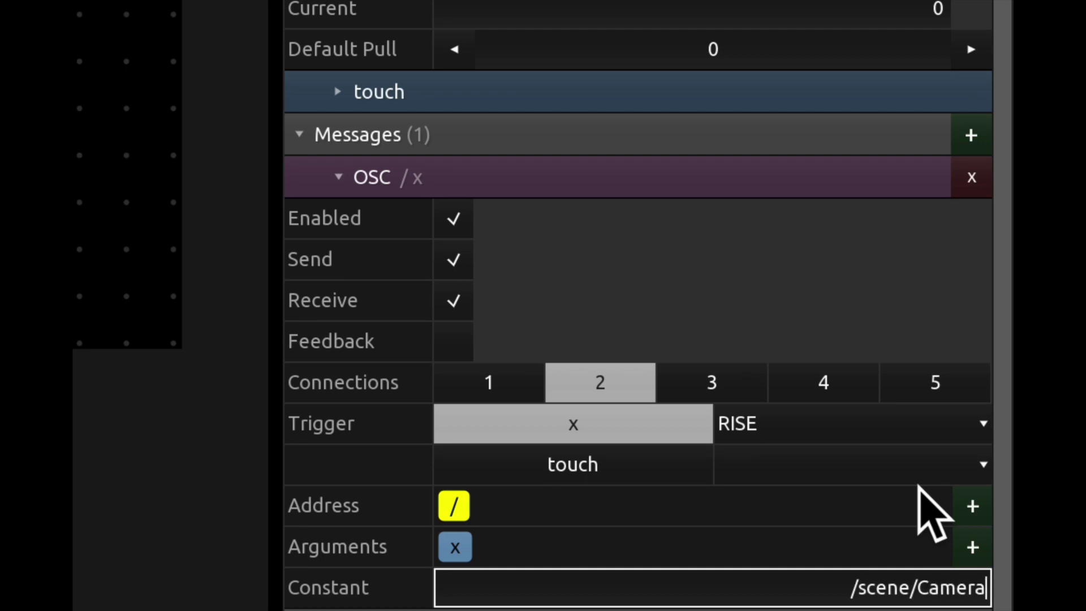
key(Return)
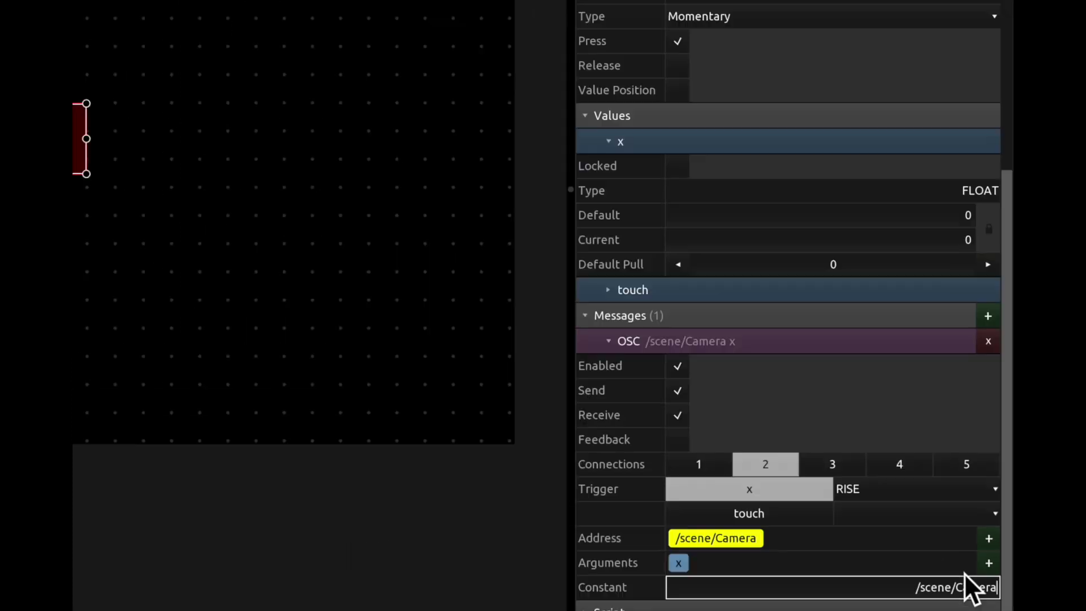
Switch to the OSC for OBS window and bring up its Help menu
key(ctrl+Up)
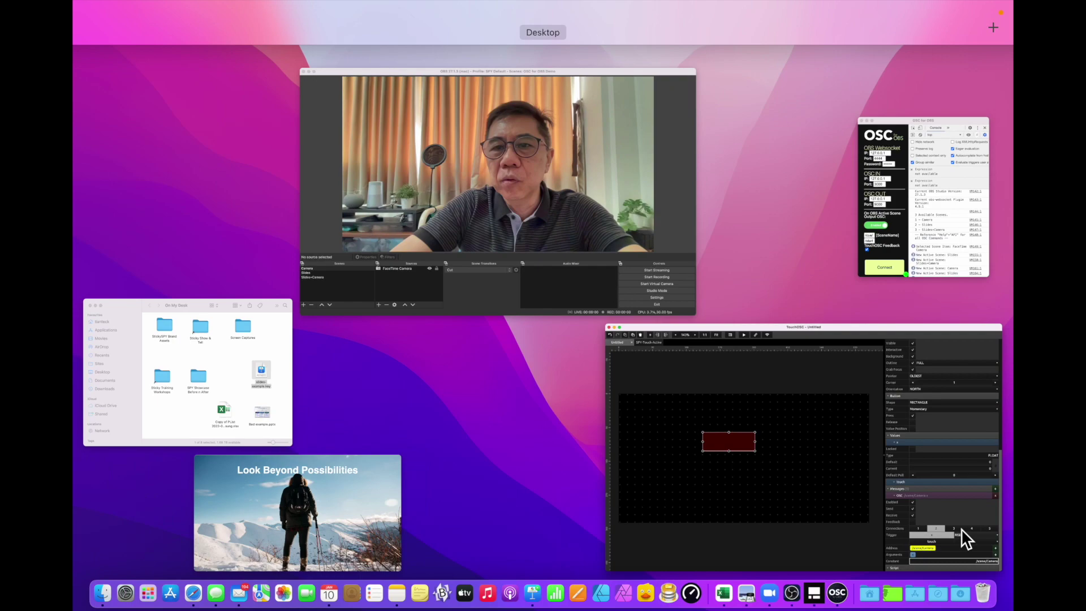
click(929, 229)
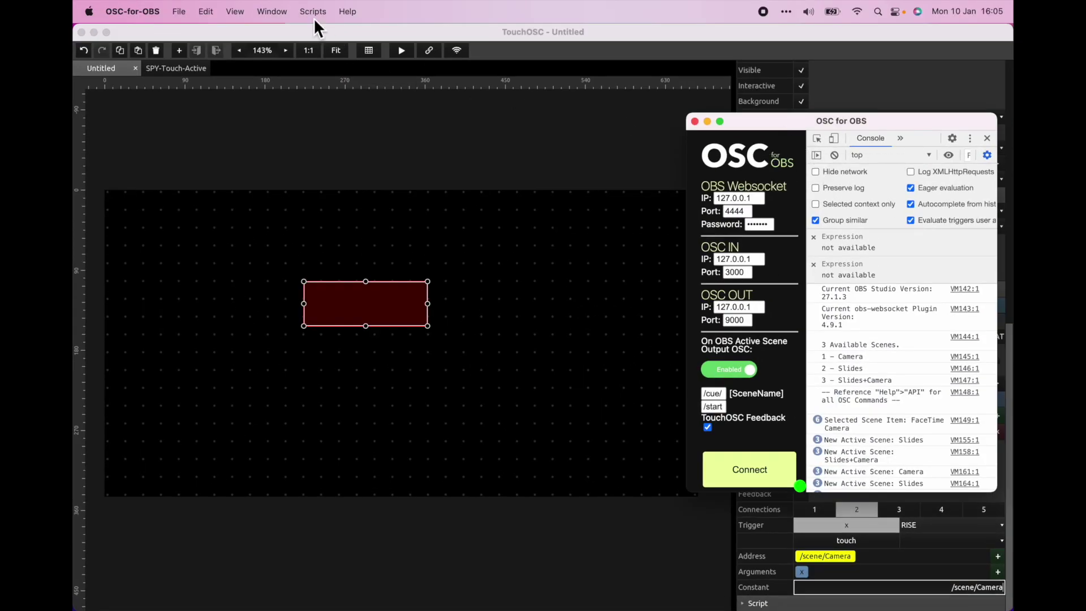
click(347, 11)
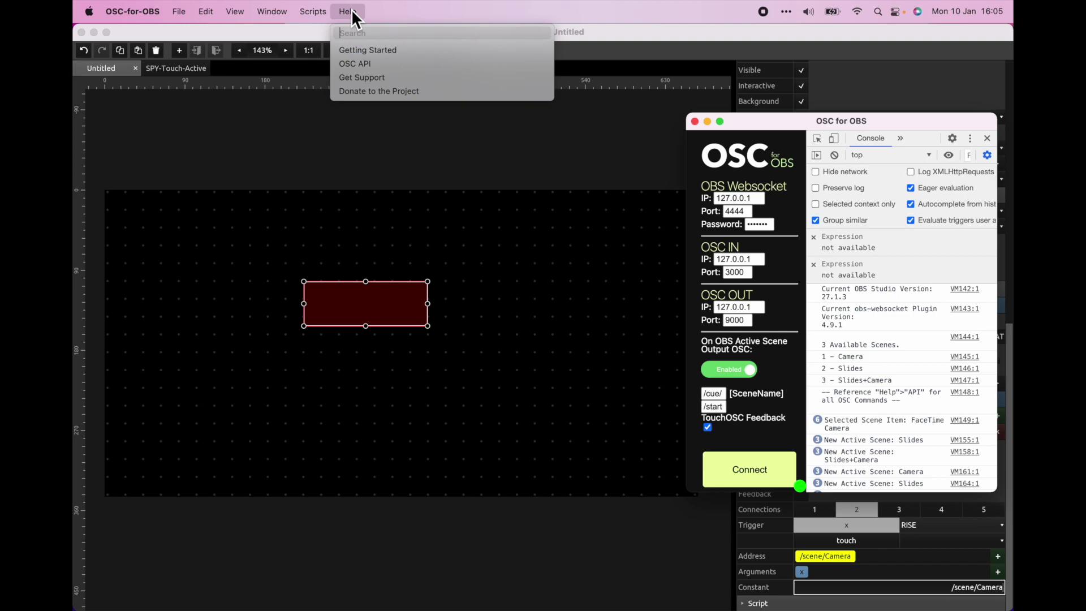
click(347, 11)
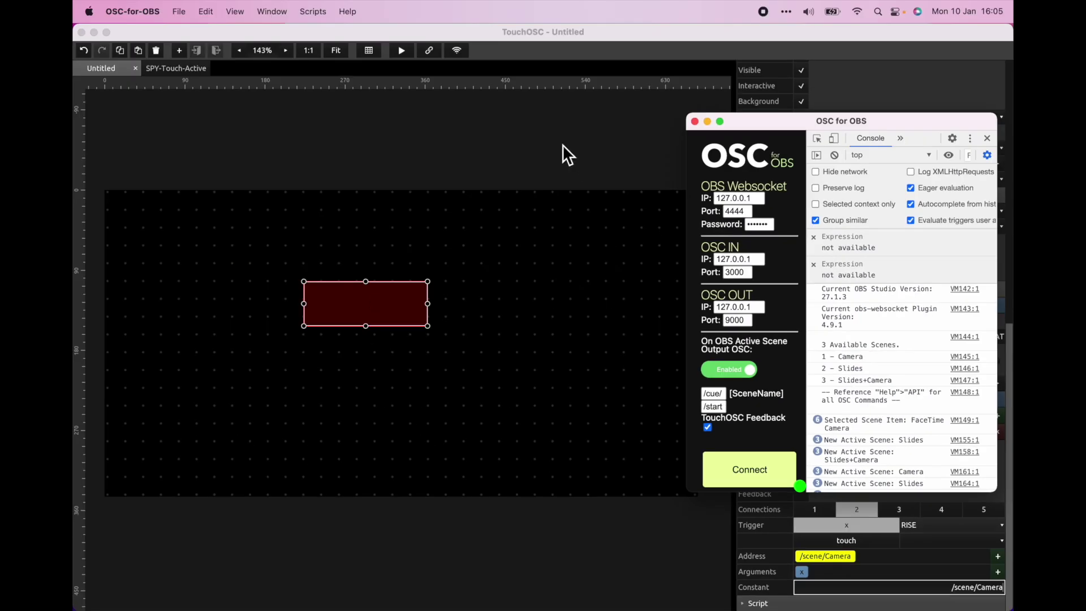
click(348, 11)
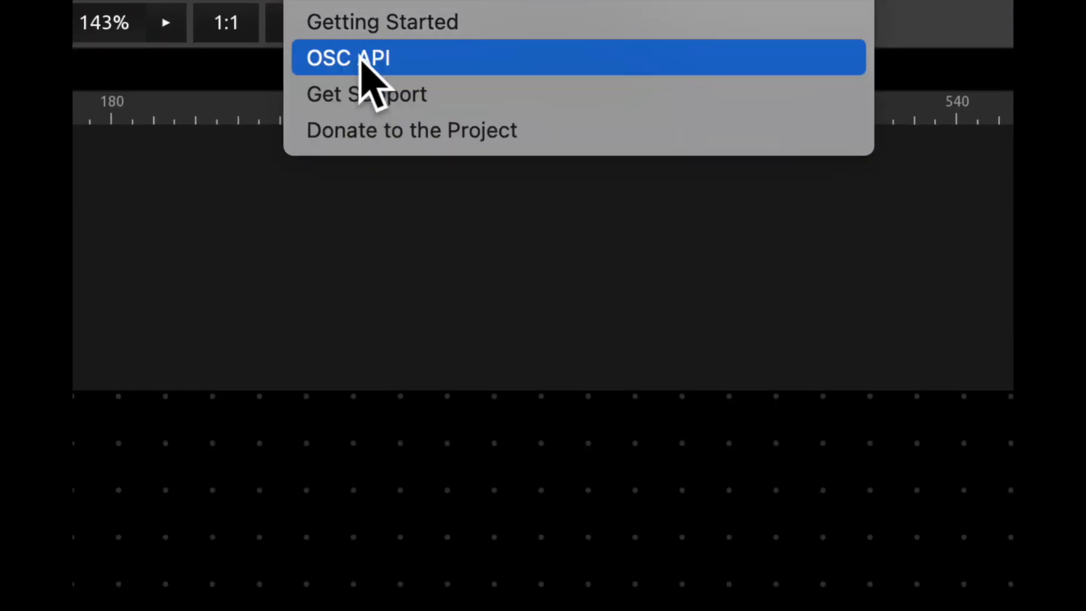
Check the OSC API README's /scene/[scene_name] syntax for TouchOSC, then return to TouchOSC
click(361, 59)
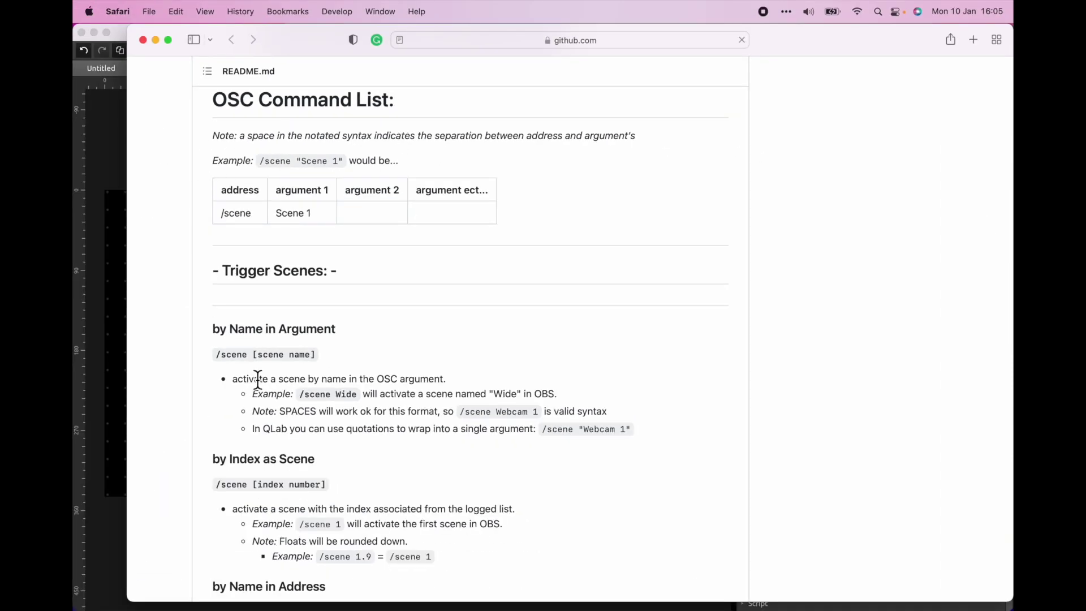
scroll(257, 379, down, 1)
scroll(257, 379, down, 3)
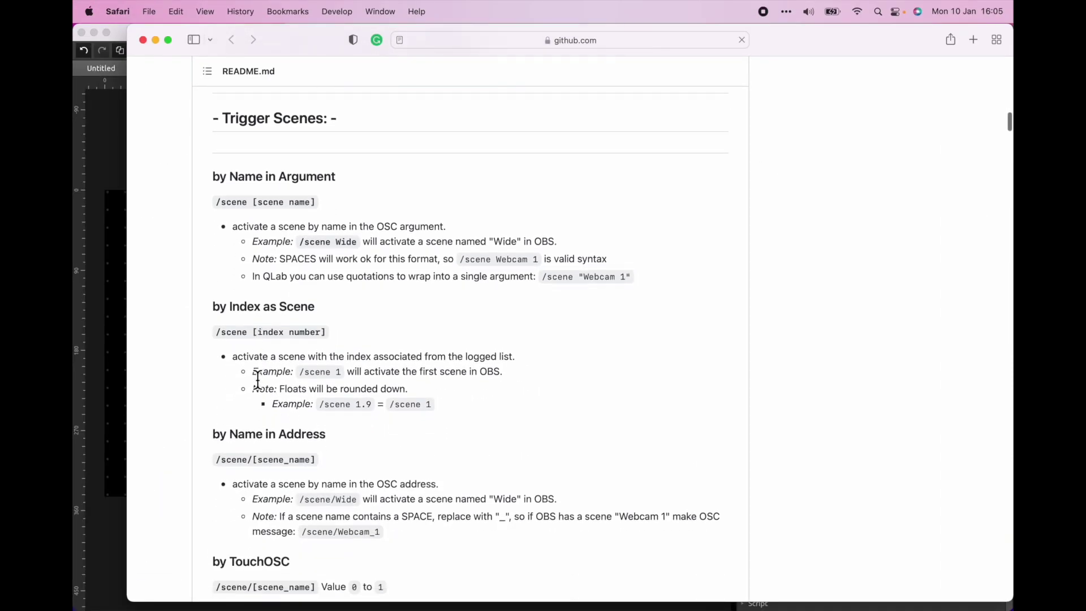
scroll(257, 379, down, 2)
scroll(257, 379, down, 1)
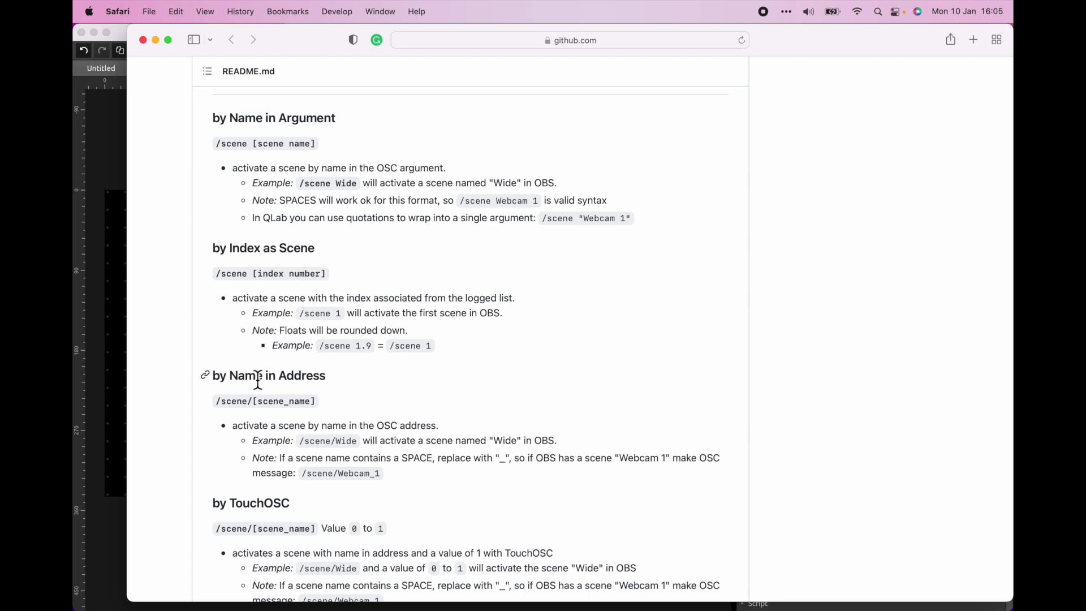
scroll(257, 382, down, 1)
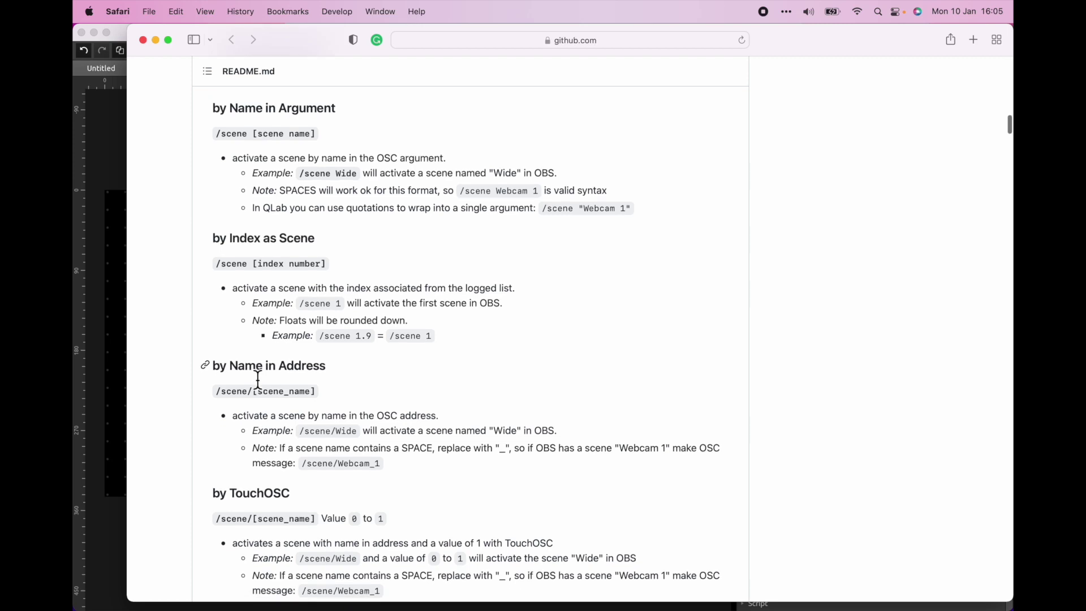
scroll(257, 382, down, 3)
scroll(257, 381, down, 2)
scroll(257, 382, down, 3)
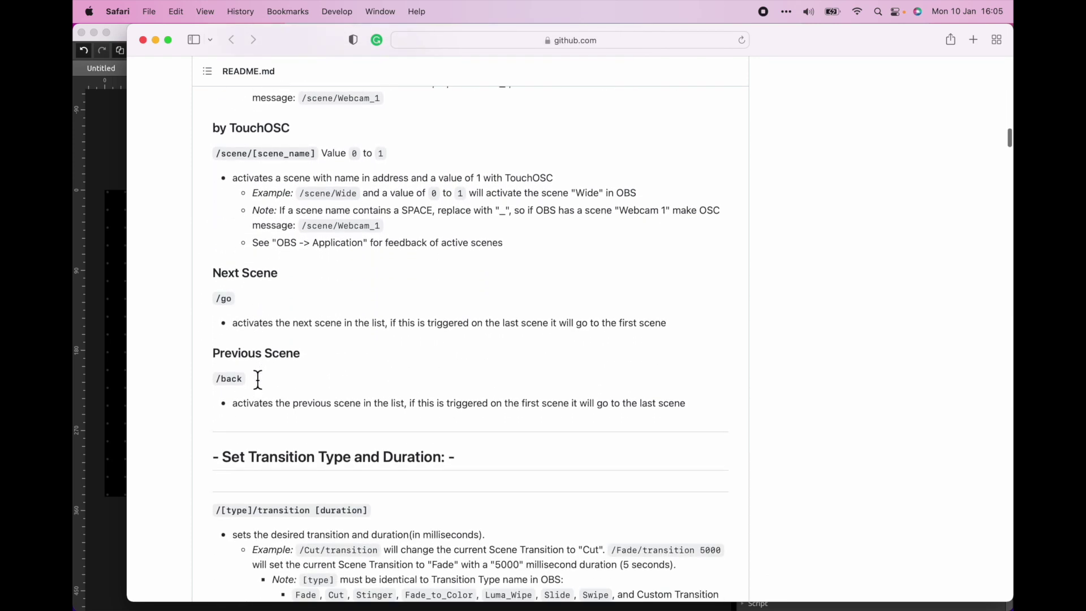
scroll(257, 381, up, 2)
scroll(257, 381, up, 1)
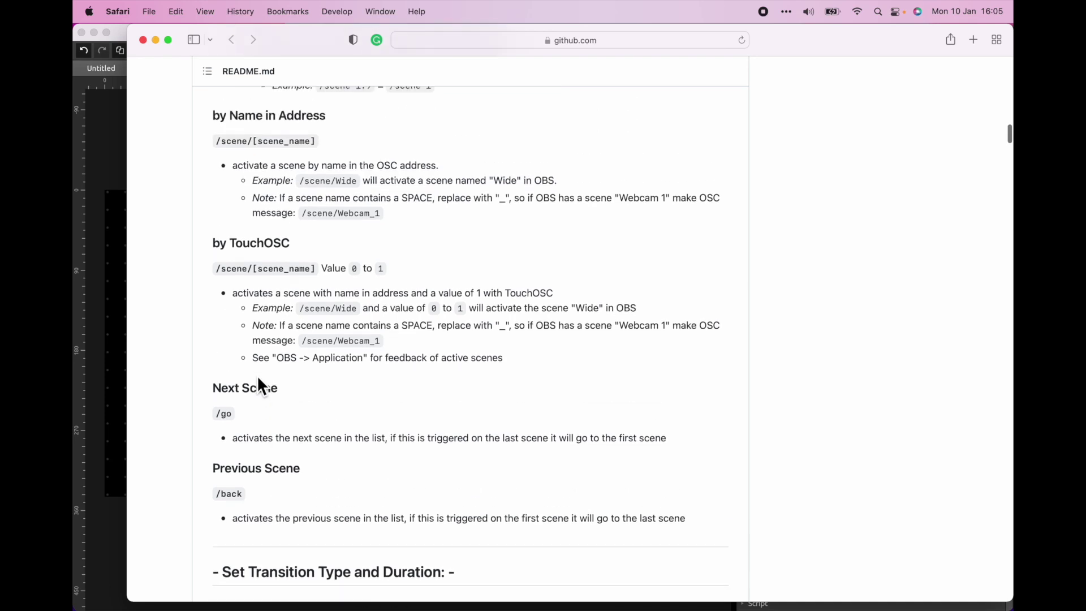
scroll(257, 382, up, 1)
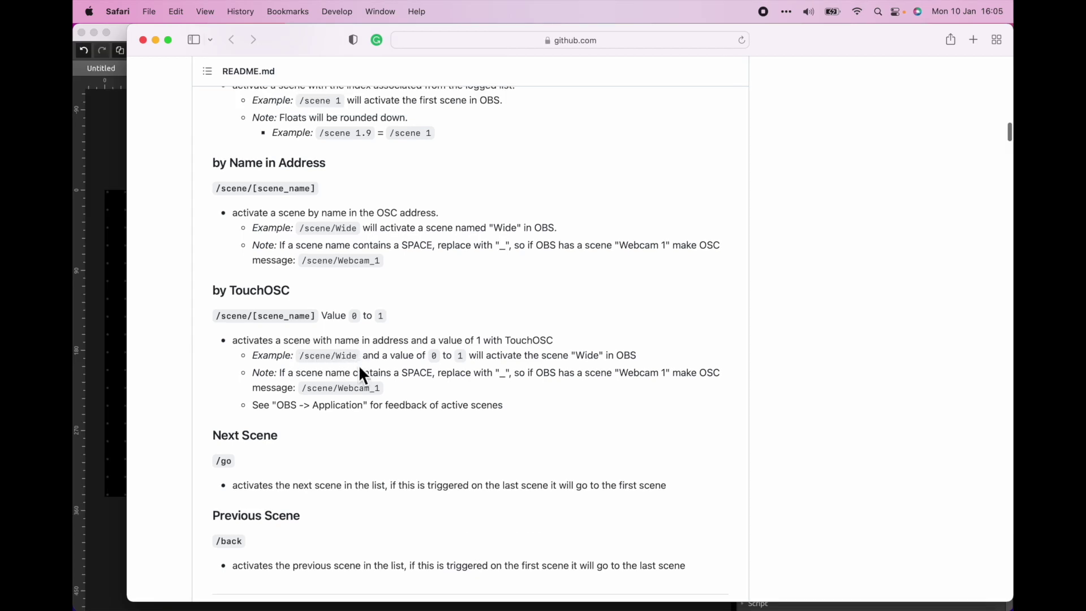
key(ctrl+Up)
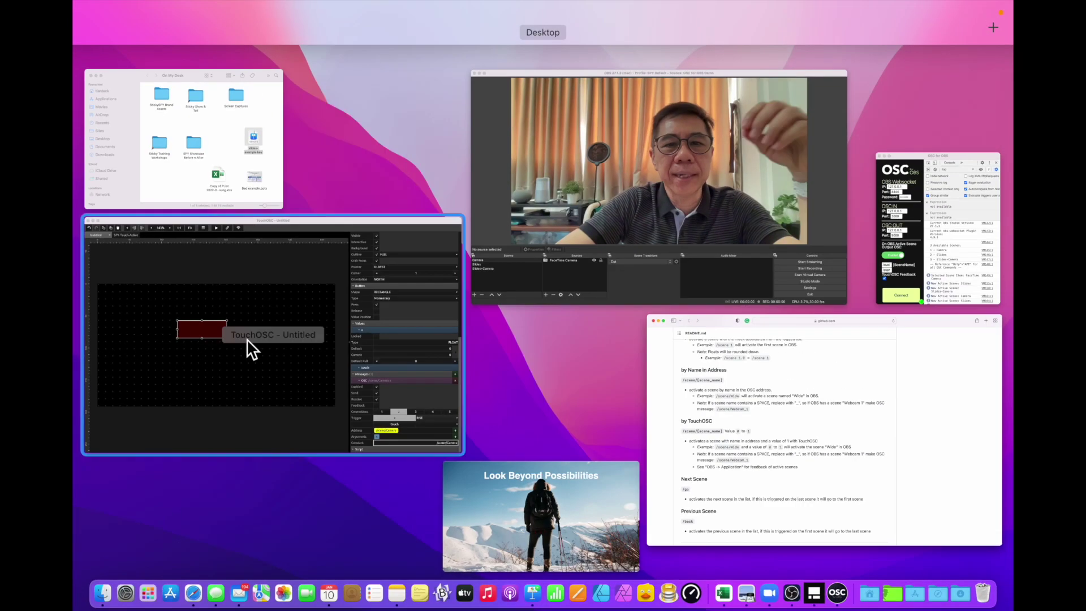
click(248, 392)
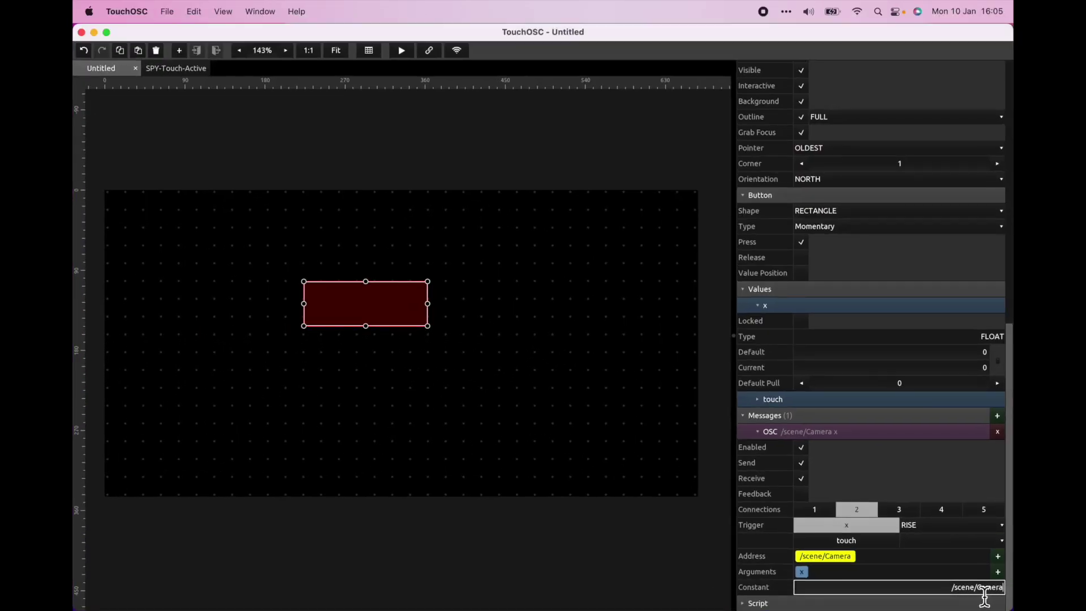
Deselect, then drag the Camera button toward the upper left of the canvas
click(628, 504)
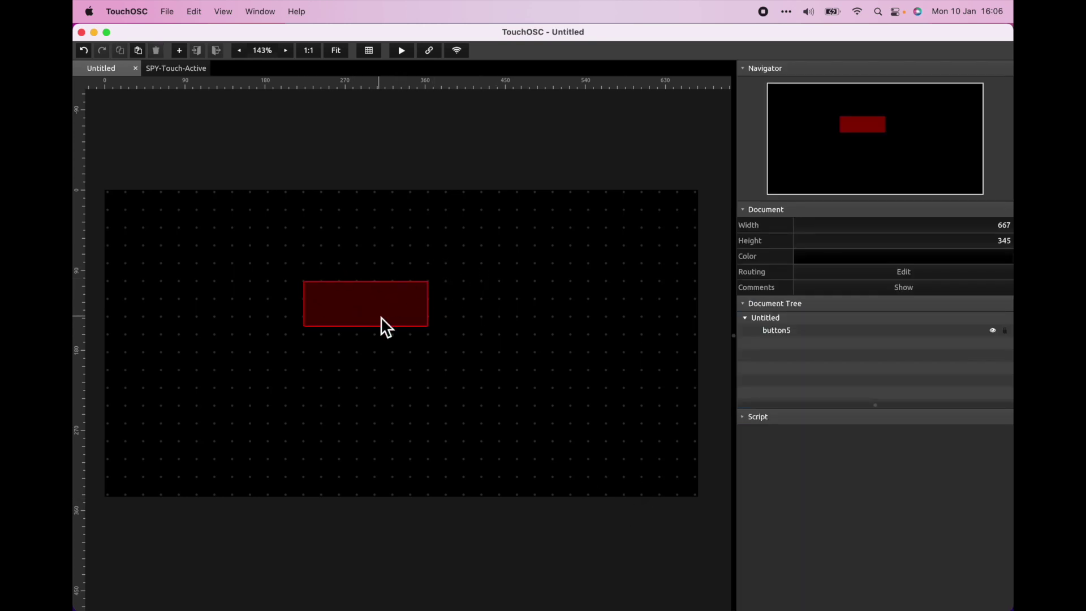
mouse_move(382, 316)
mouse_down()
mouse_move(297, 307)
mouse_move(231, 281)
mouse_up()
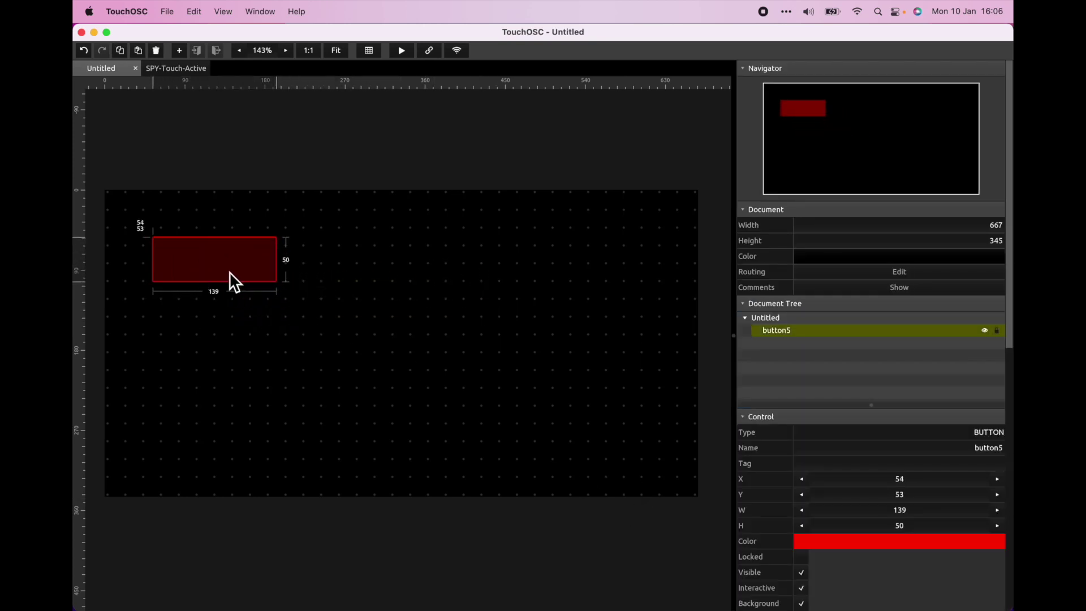
Add a label to the layout and rename it from label1 to Camera
right_click(331, 280)
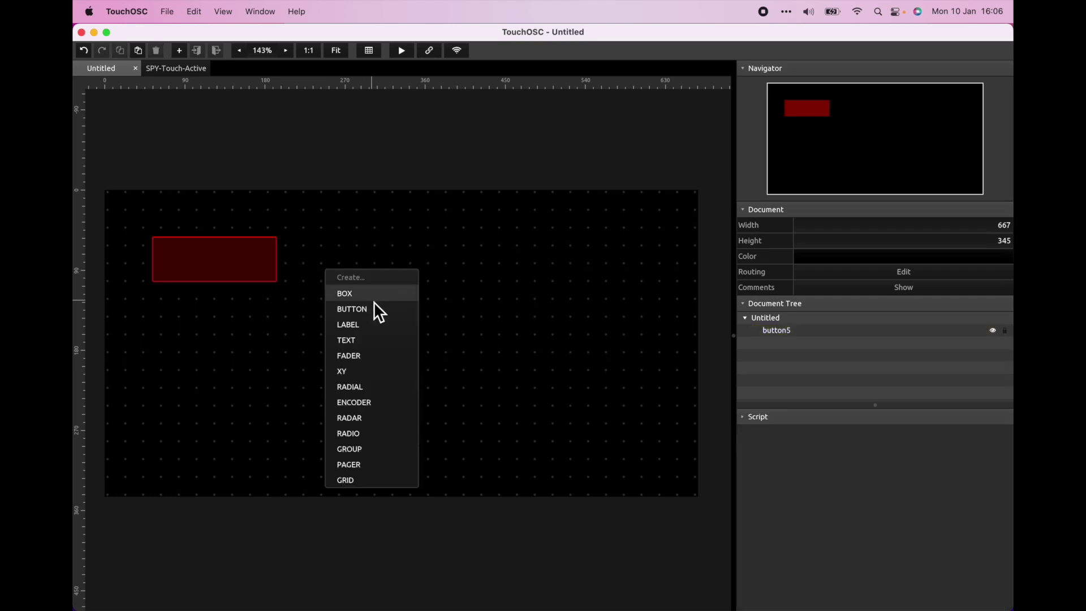
click(375, 324)
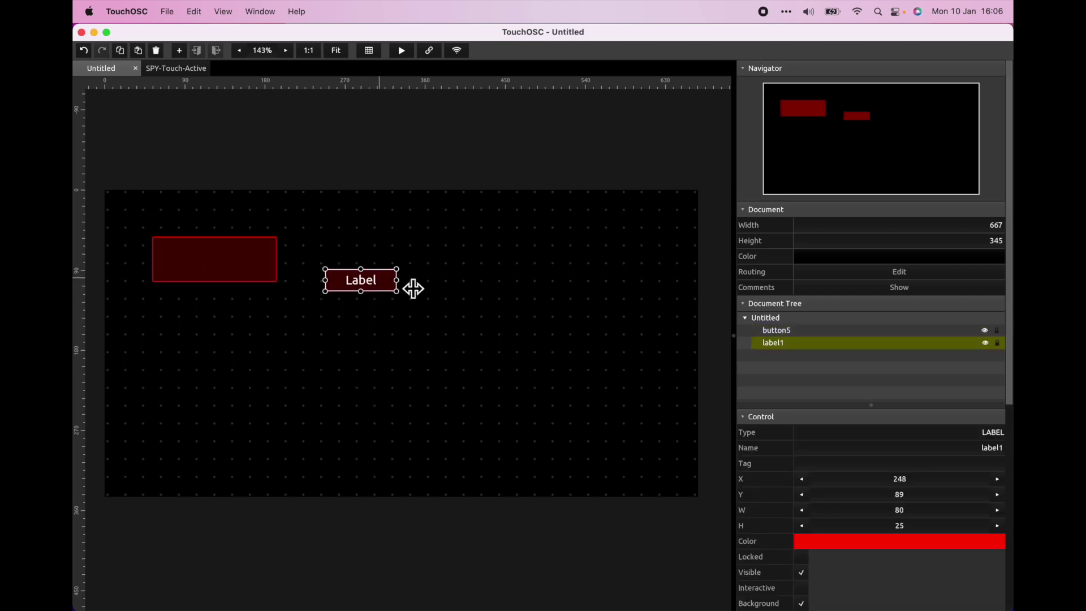
scroll(754, 406, down, 3)
scroll(754, 406, down, 2)
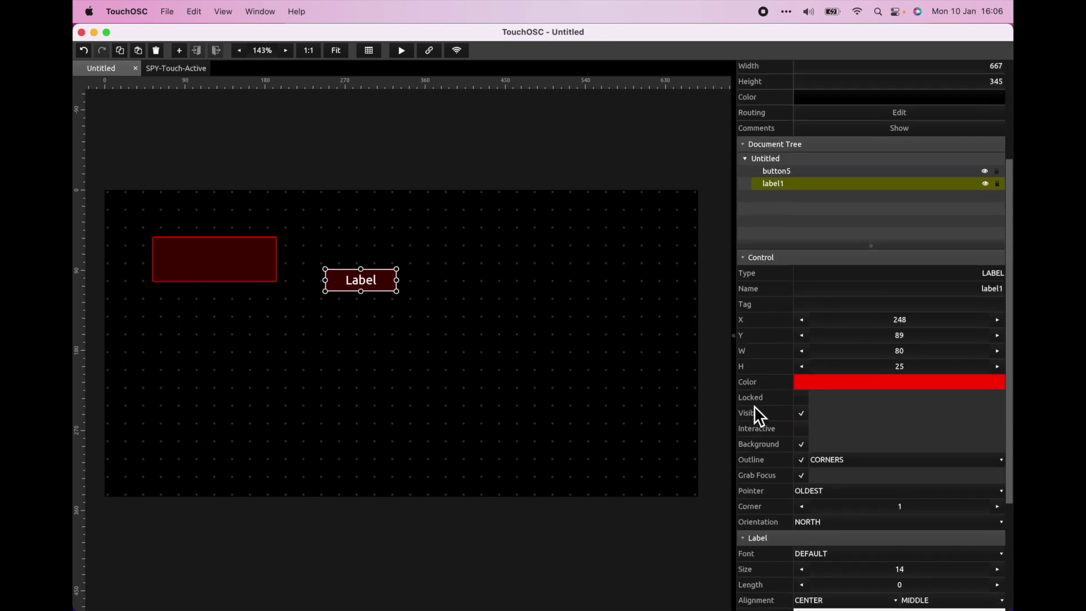
scroll(839, 304, down, 2)
scroll(880, 263, down, 2)
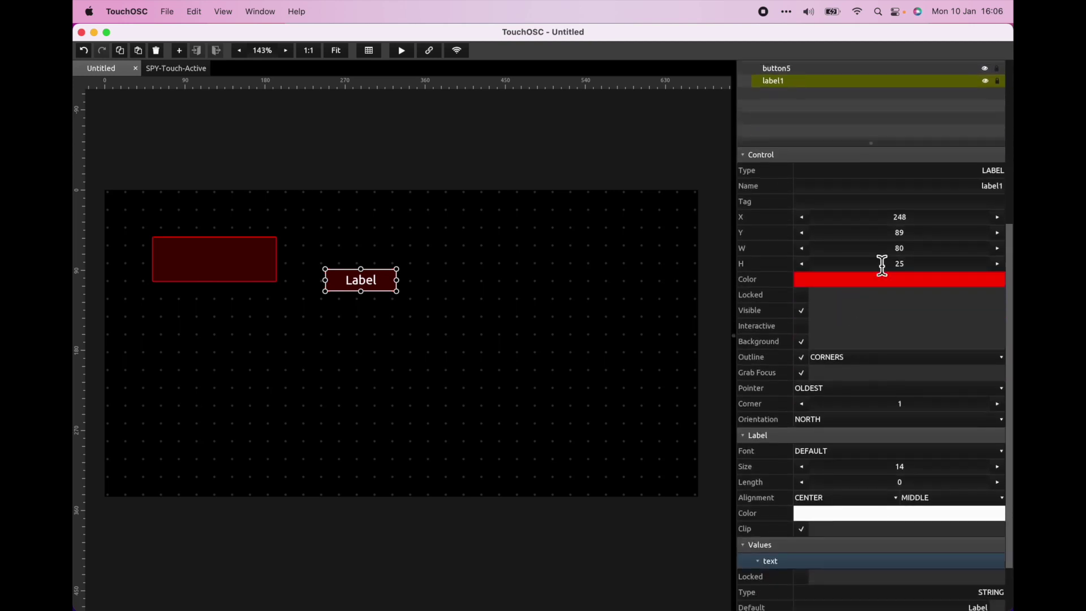
click(990, 186)
double_click(990, 188)
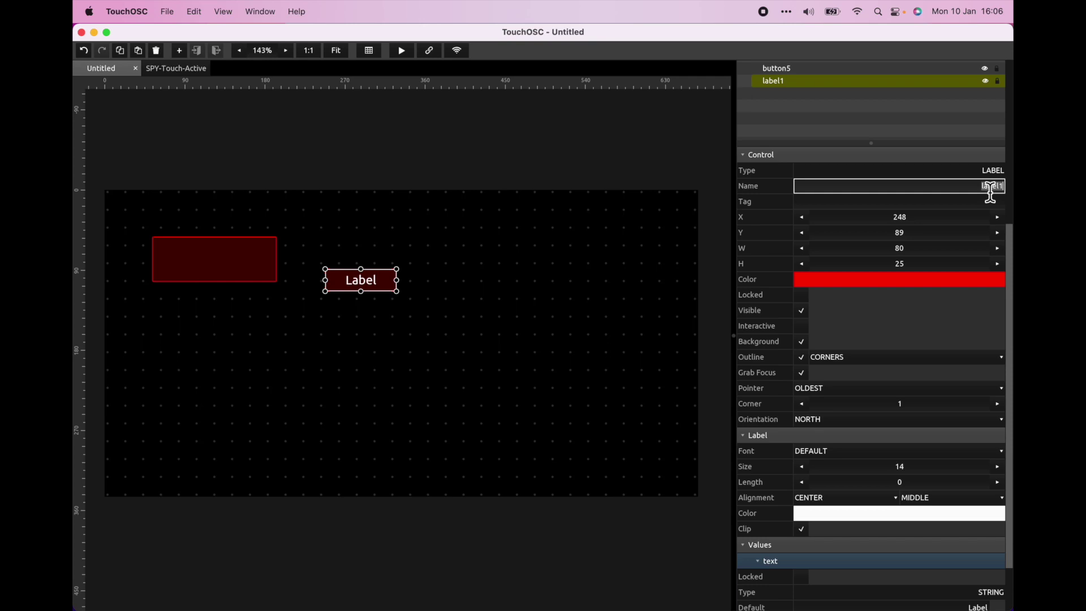
text(Camer)
text(a)
key(Return)
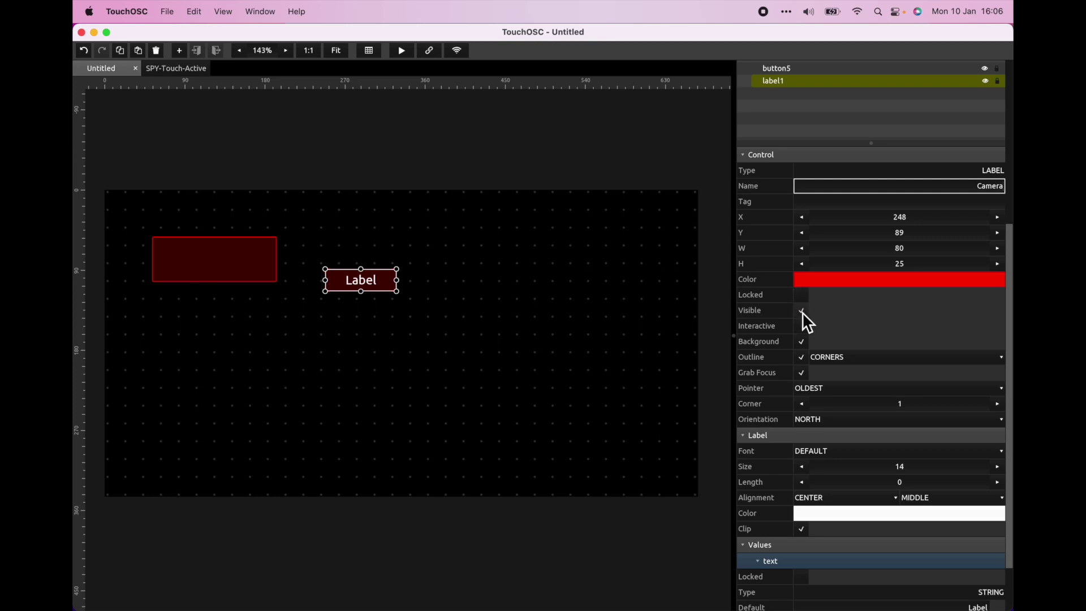
Remove the label's background, place it on the red button, and set its text to Camera
click(802, 342)
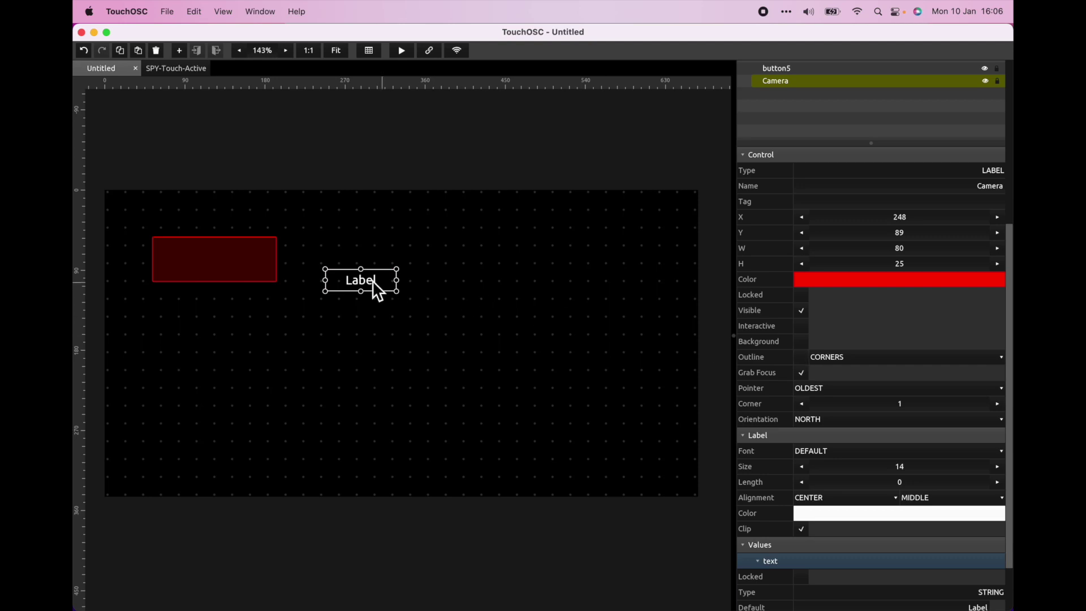
drag(372, 281, 213, 257)
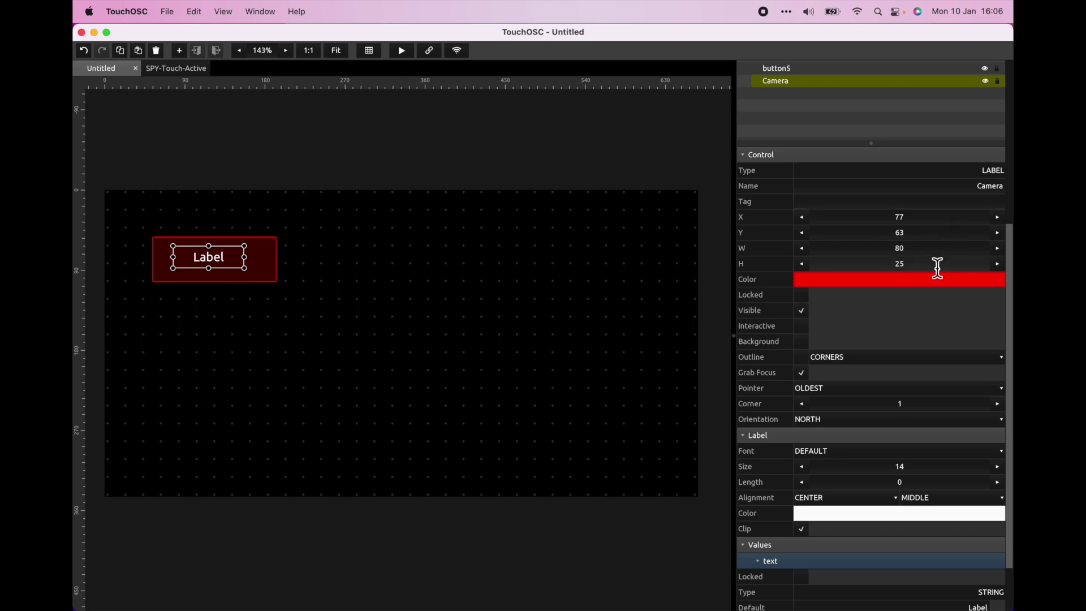
scroll(936, 264, down, 3)
scroll(936, 264, up, 2)
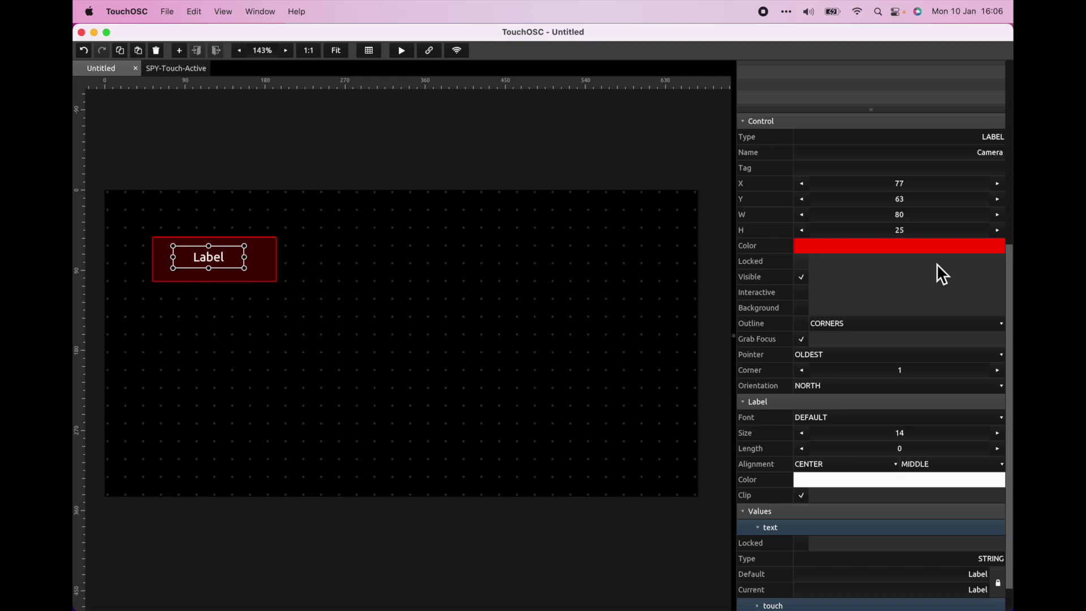
scroll(908, 357, down, 2)
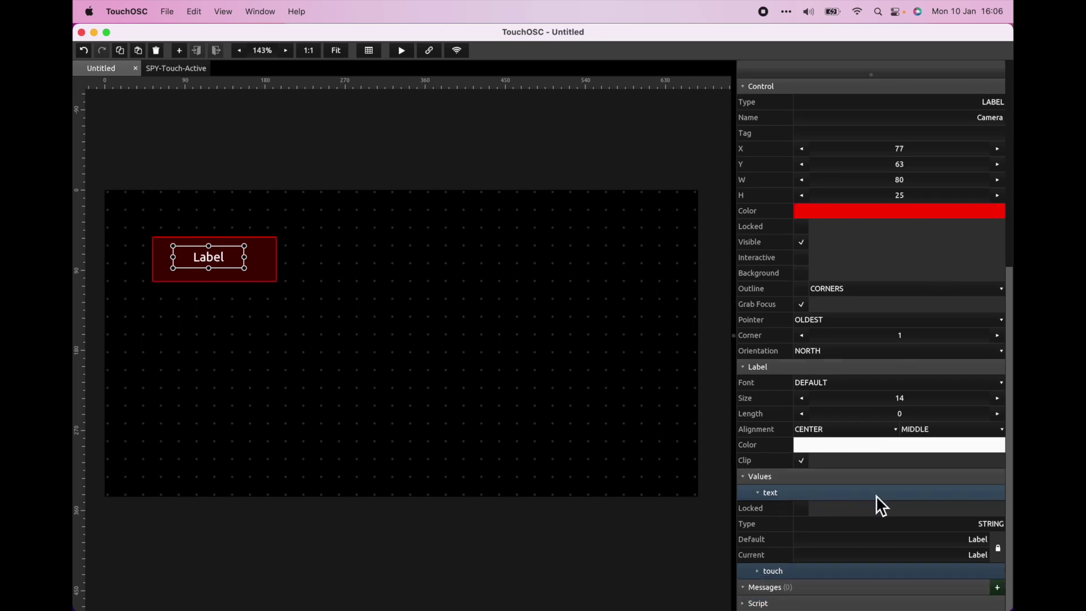
click(978, 544)
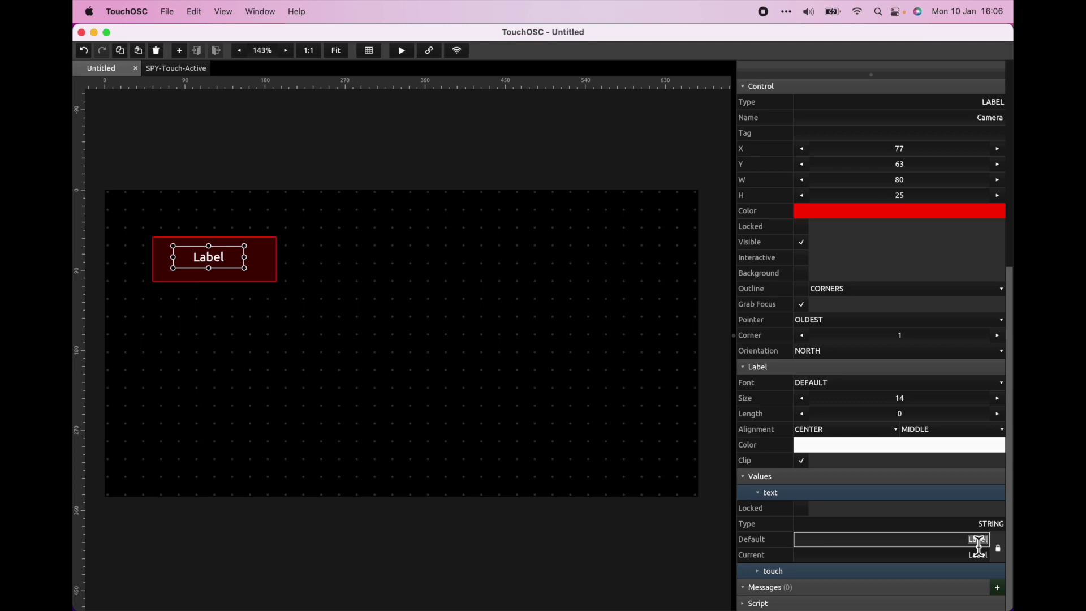
text(Ca)
text(mera)
key(Return)
click(228, 262)
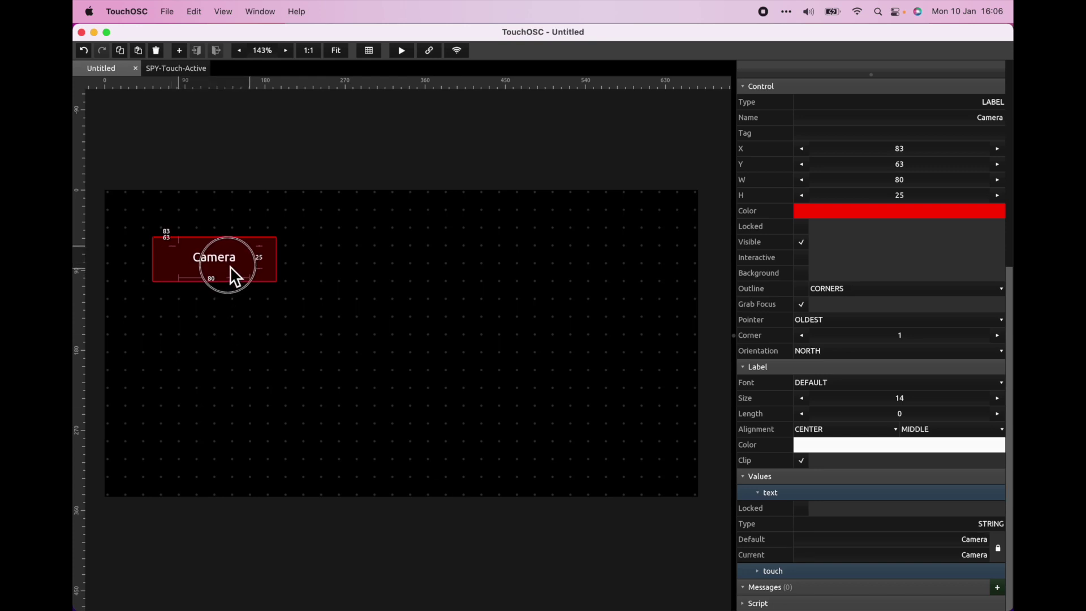
Copy the Camera button with its label and paste a duplicate
click(335, 279)
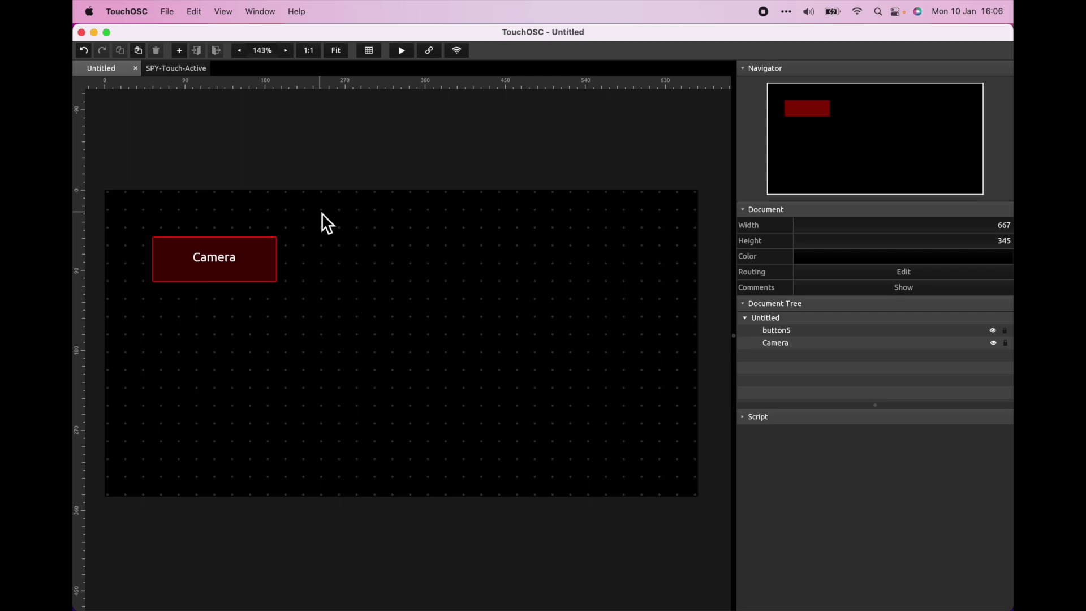
drag(322, 213, 132, 314)
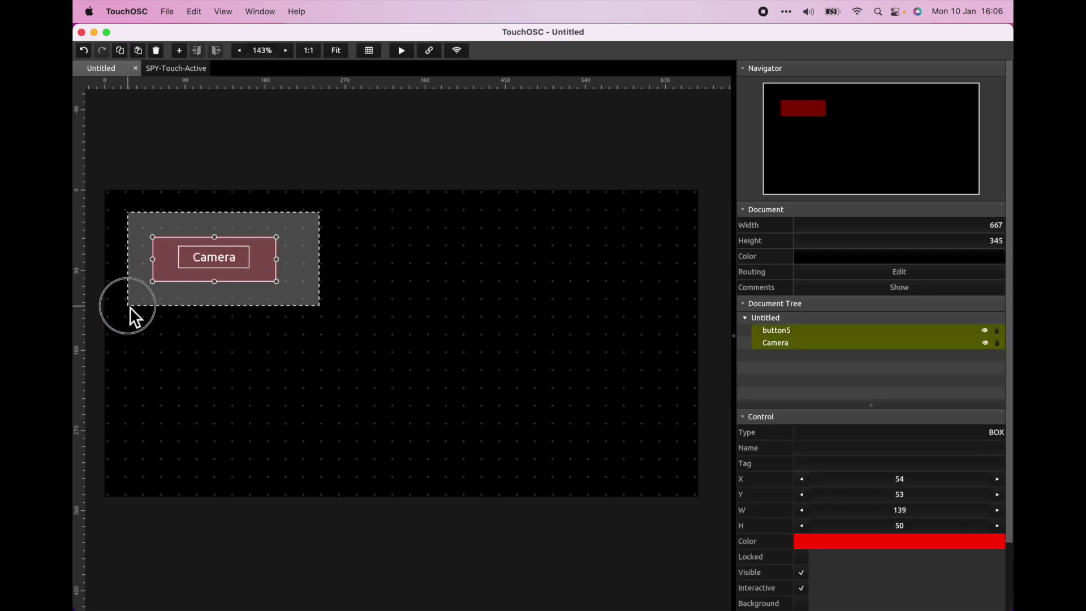
drag(132, 314, 130, 308)
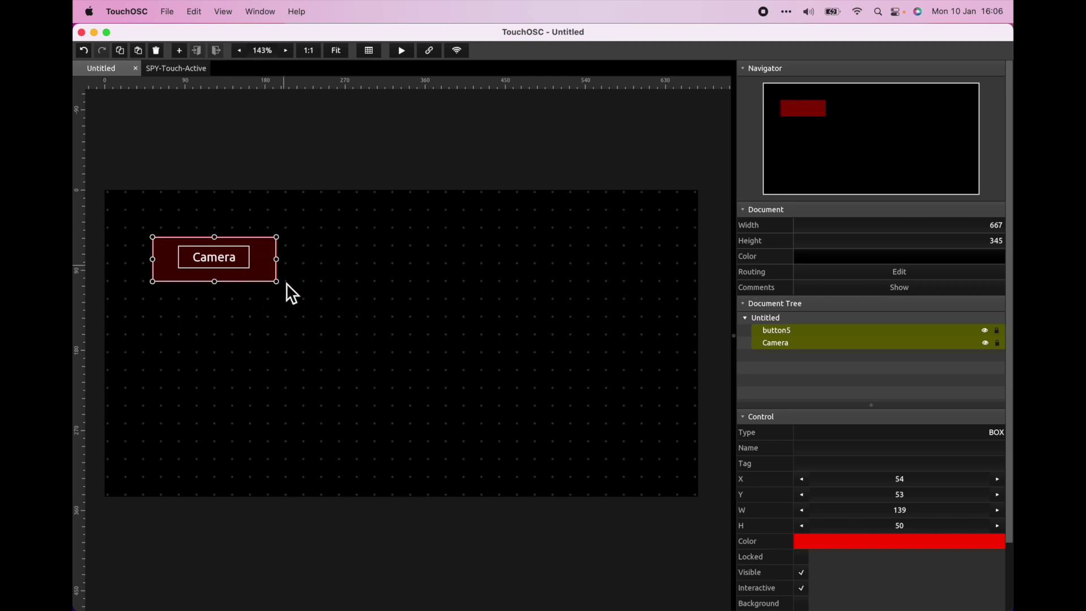
click(168, 11)
mouse_move(193, 11)
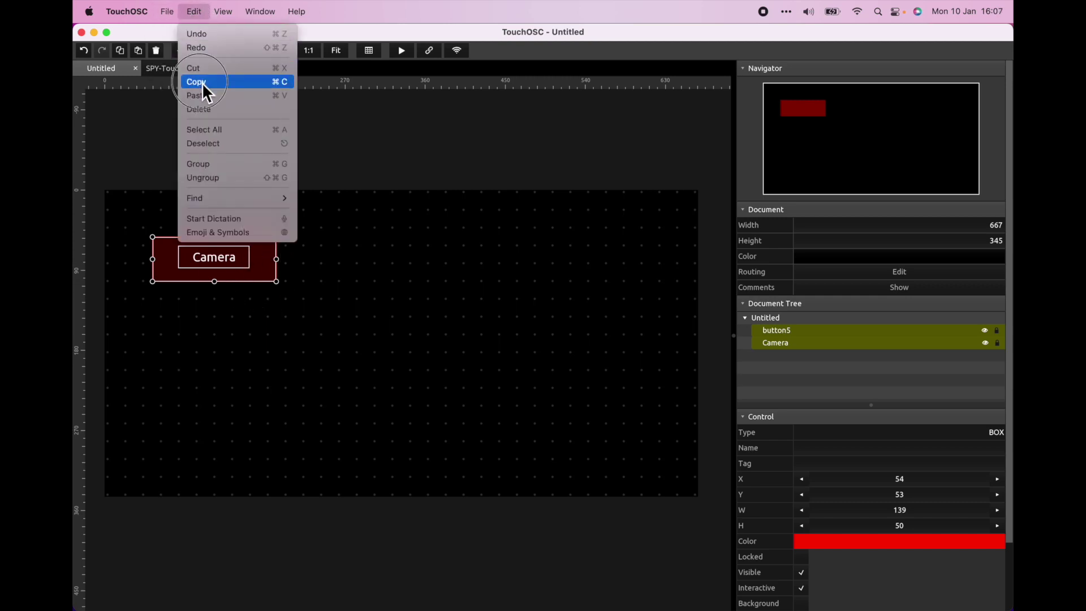
click(202, 83)
click(213, 171)
click(194, 13)
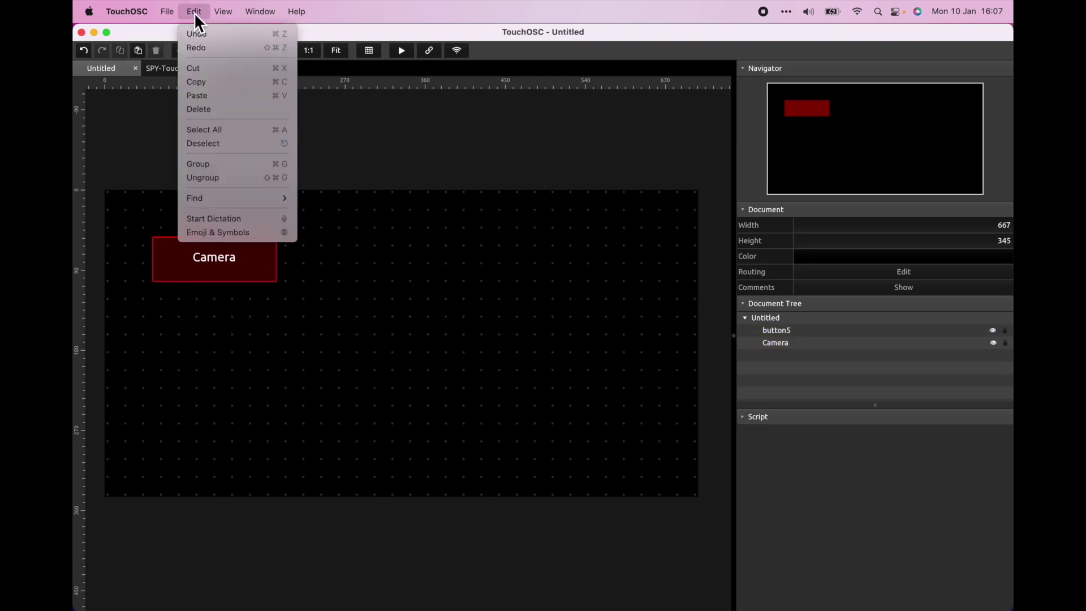
click(201, 95)
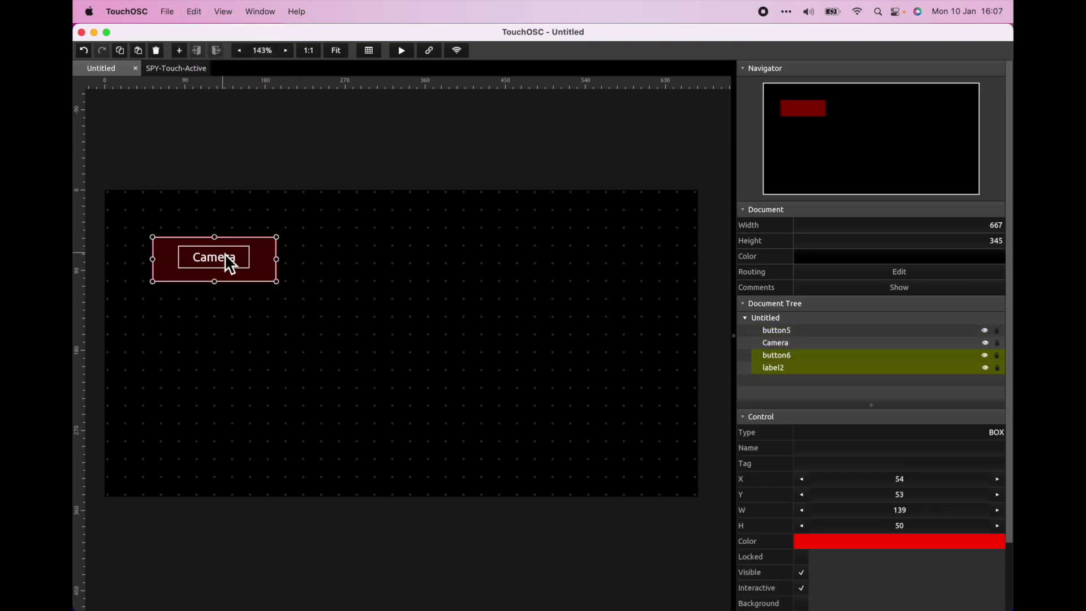
Move the duplicate below the Camera button and change its label text to Slides
drag(228, 263, 229, 318)
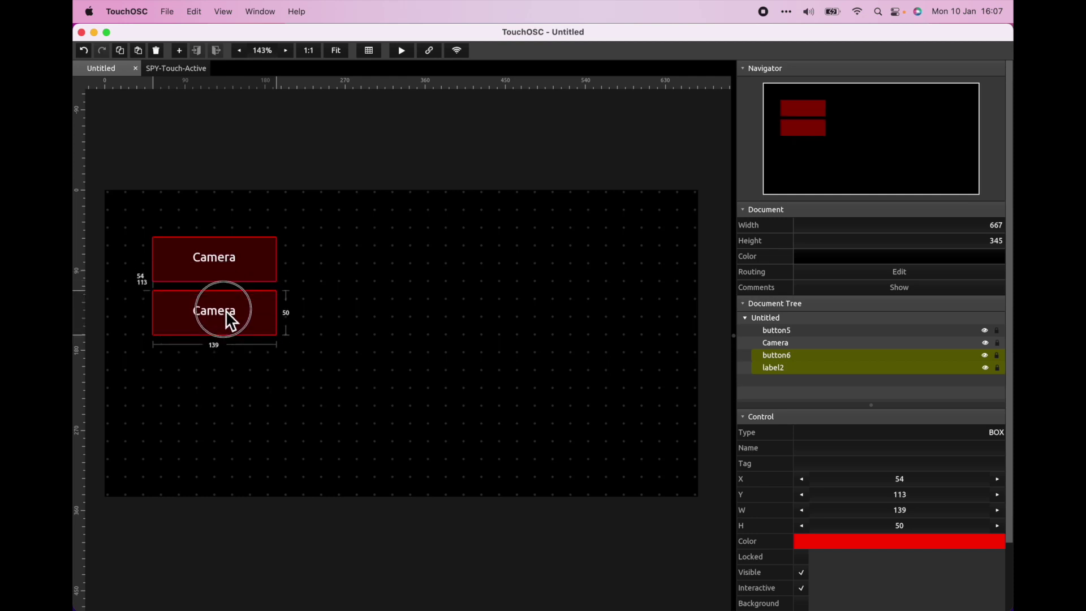
drag(228, 318, 228, 320)
click(321, 318)
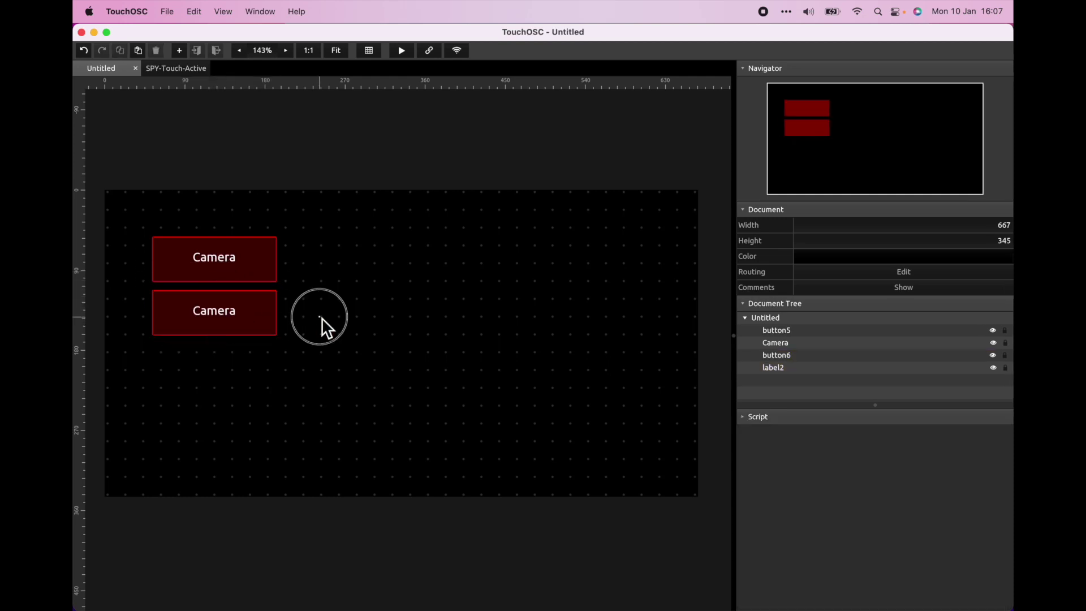
click(235, 316)
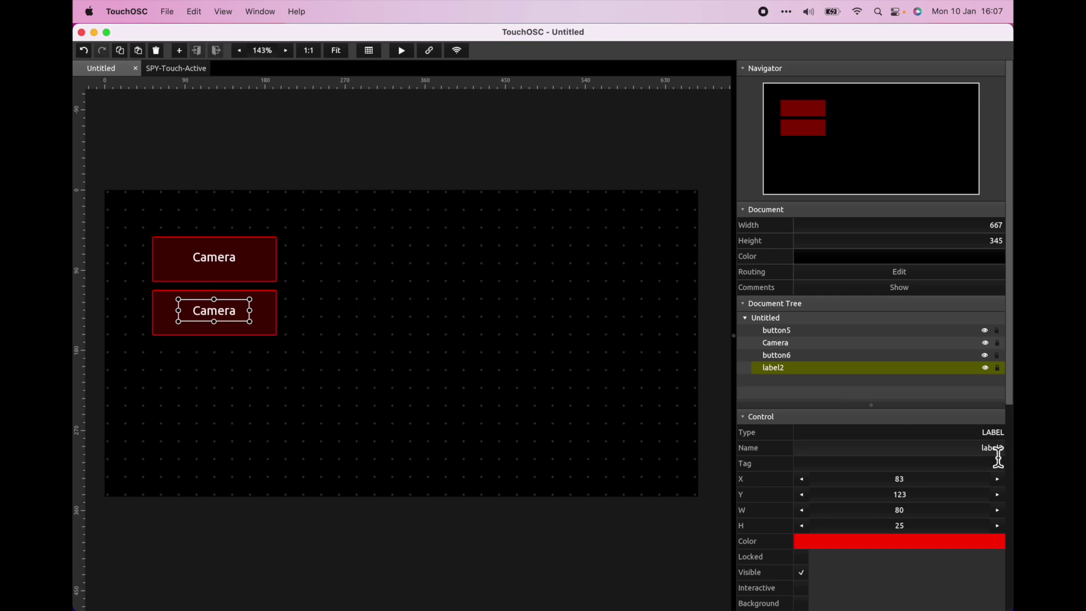
scroll(971, 483, down, 5)
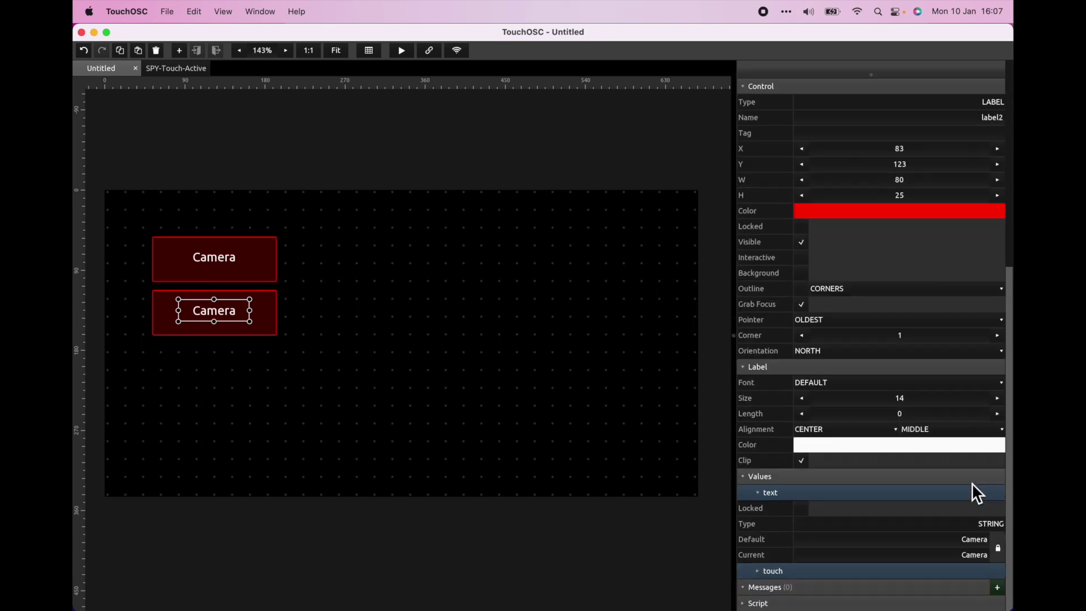
double_click(975, 542)
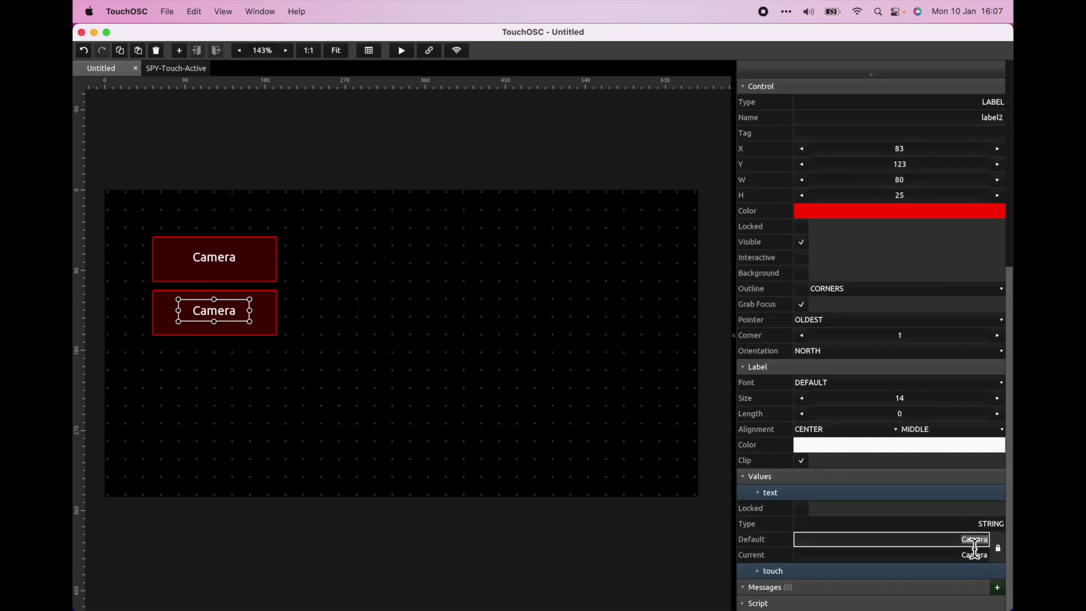
text(All)
key(BackSpace)
key(BackSpace)
key(BackSpace)
text(Slides)
key(Return)
click(616, 487)
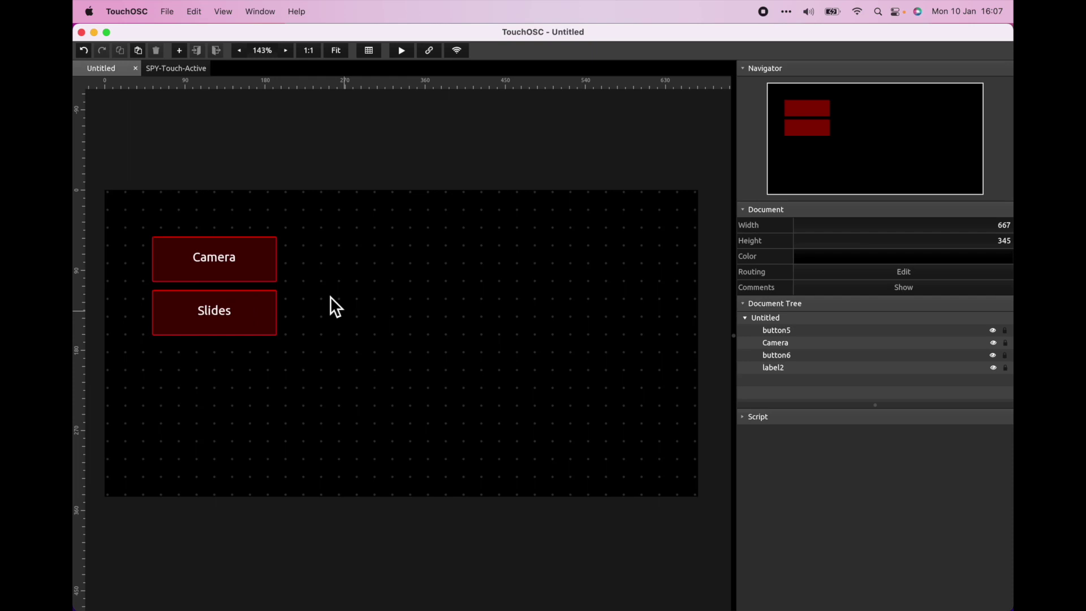
Change the Slides button's OSC constant from /scene/Camera to /scene/Slides
click(270, 315)
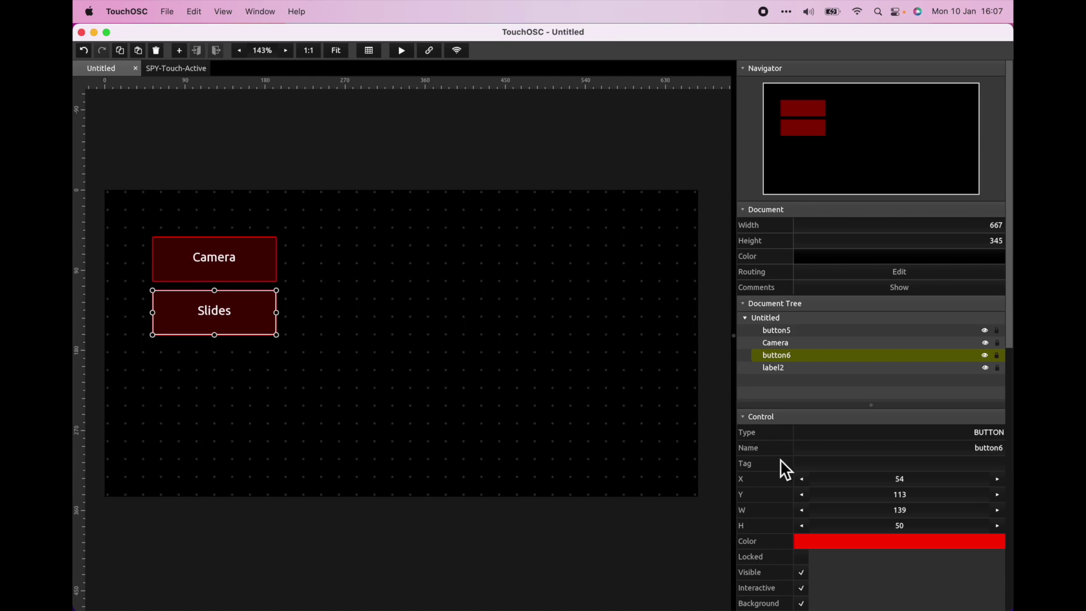
scroll(780, 459, down, 5)
scroll(780, 459, down, 5)
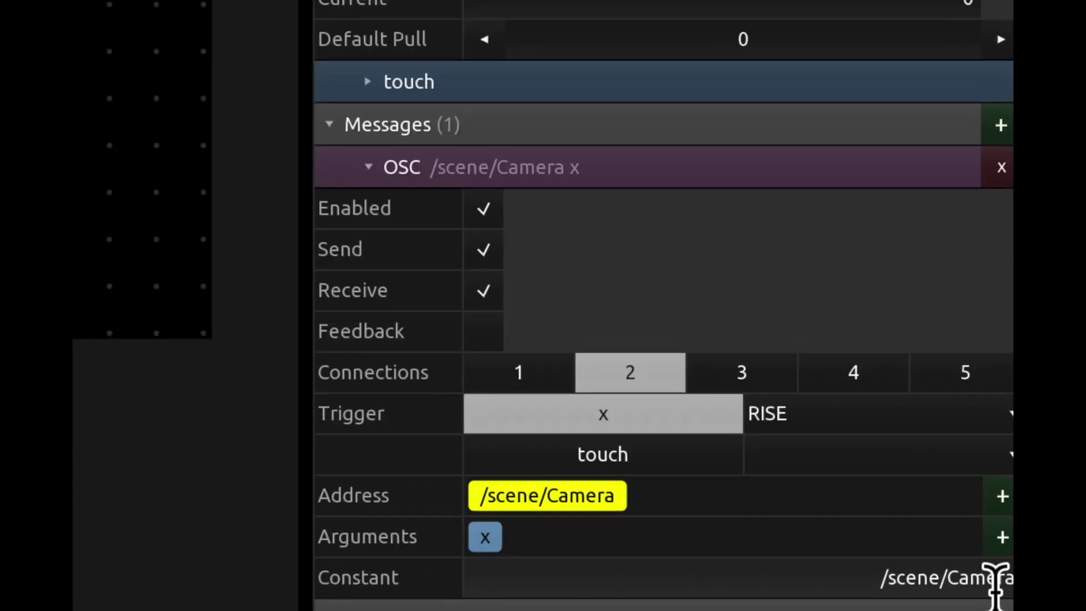
double_click(995, 589)
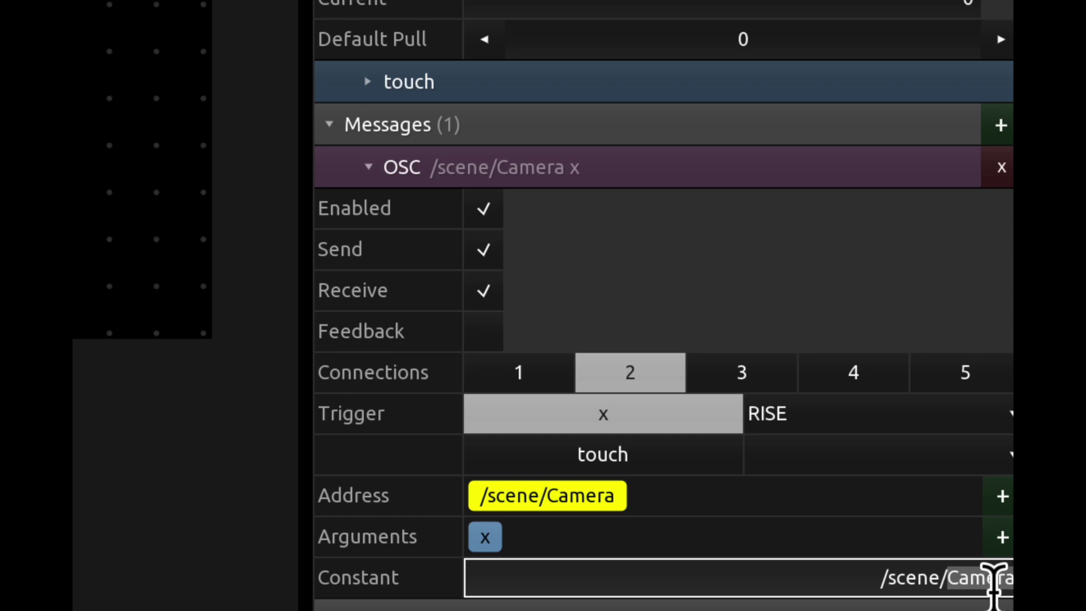
text(Slides)
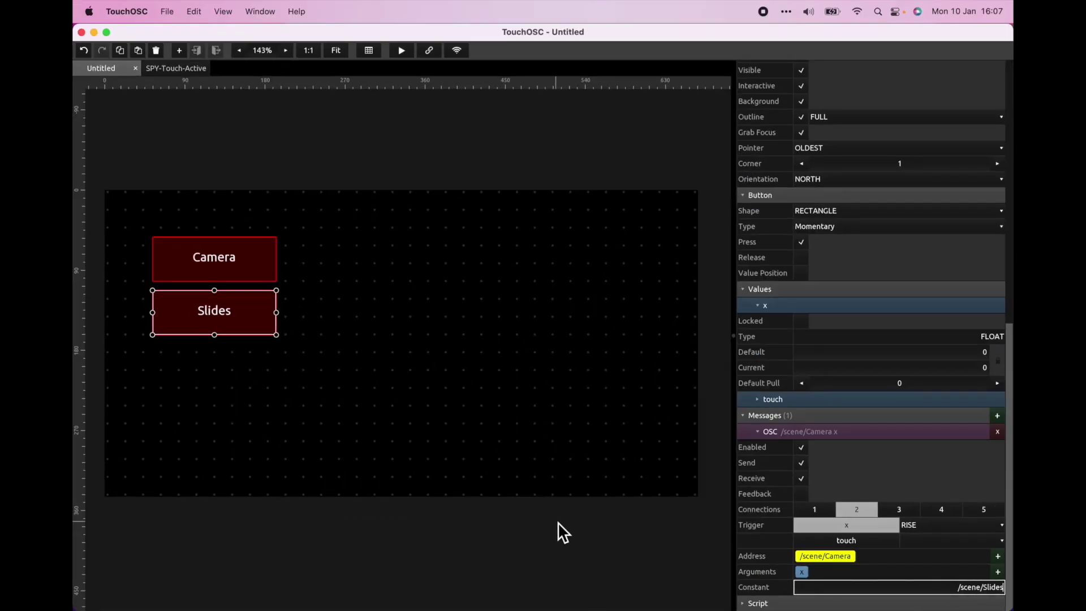
click(557, 522)
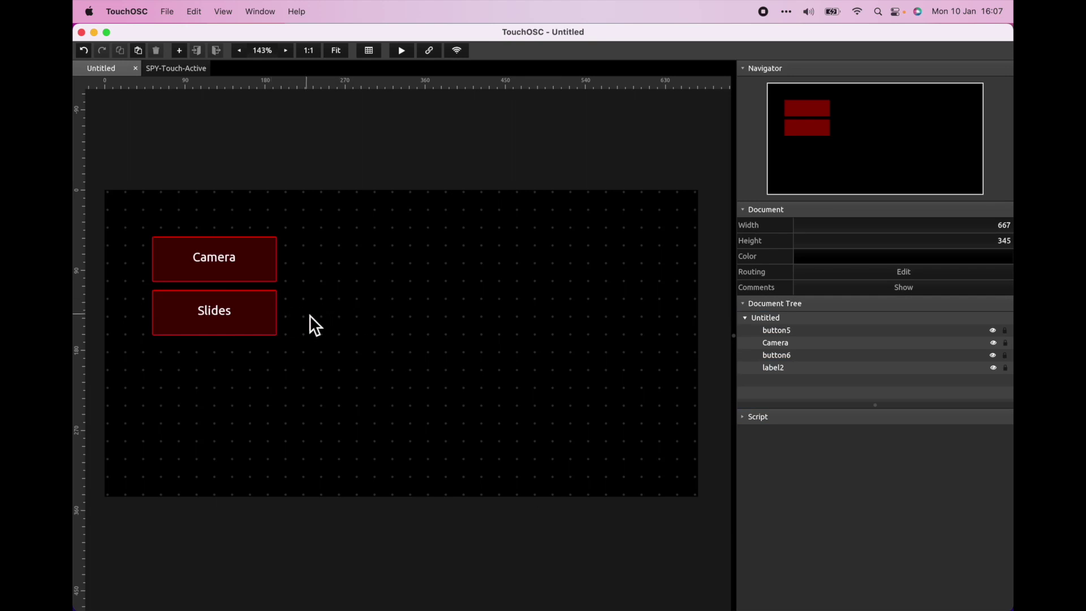
Duplicate the Camera button and place the copy below the Slides button
drag(307, 309, 153, 344)
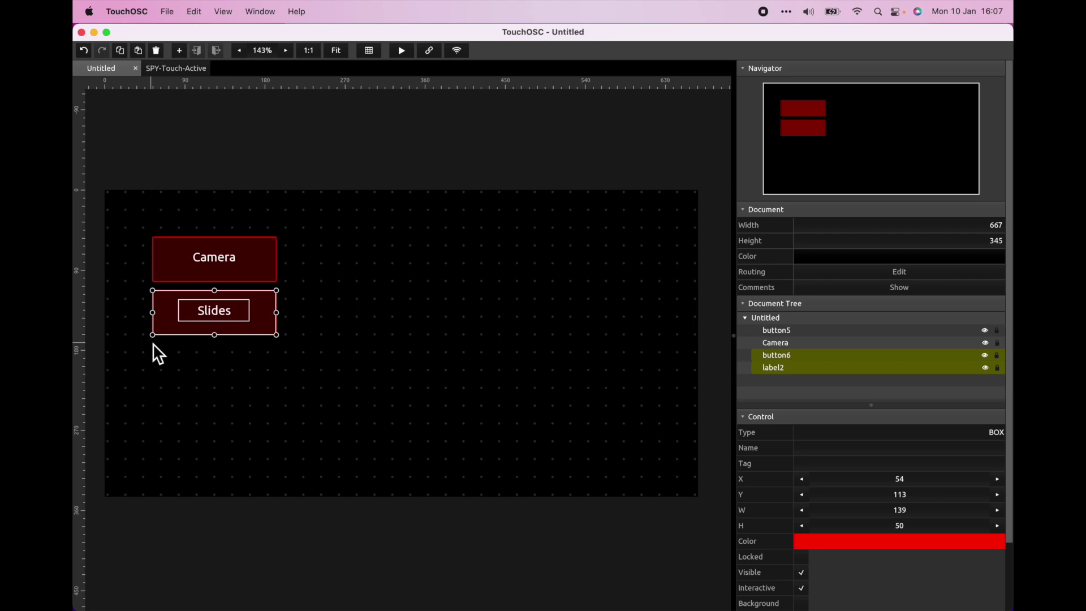
key(super+d)
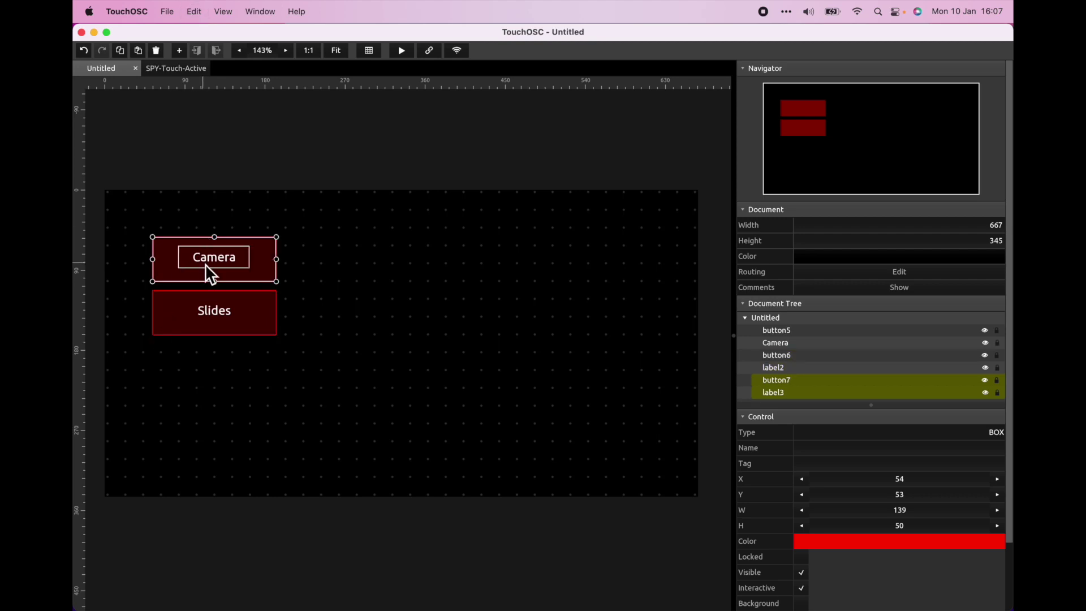
click(210, 274)
drag(207, 264, 204, 372)
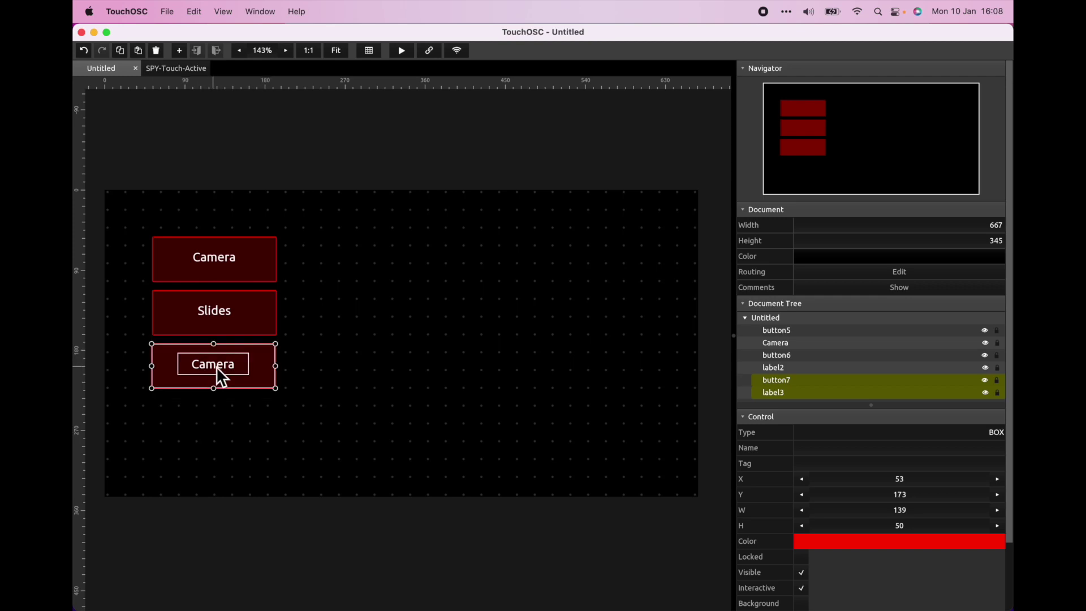
click(341, 390)
Label the copy 'Slides+Camera' and widen the label so the full text fits
click(212, 372)
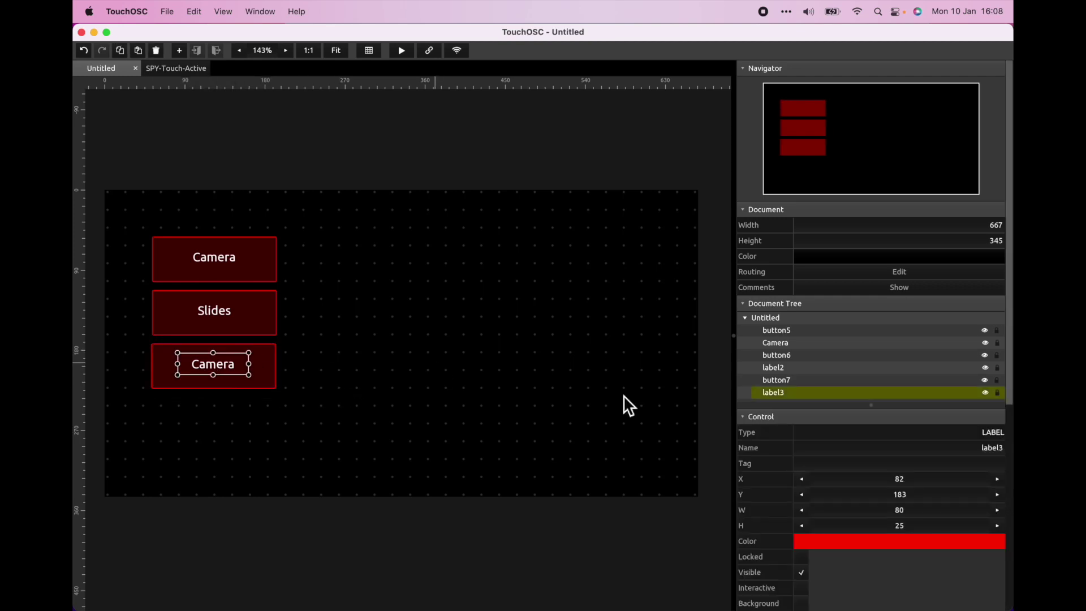
scroll(910, 424, down, 2)
scroll(911, 454, down, 8)
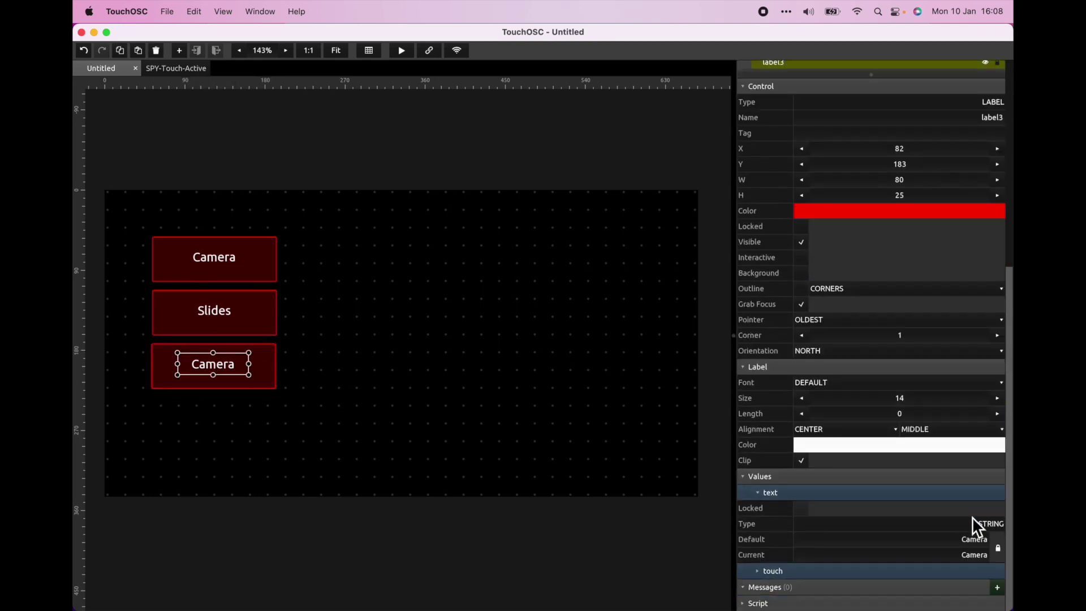
click(974, 543)
double_click(974, 544)
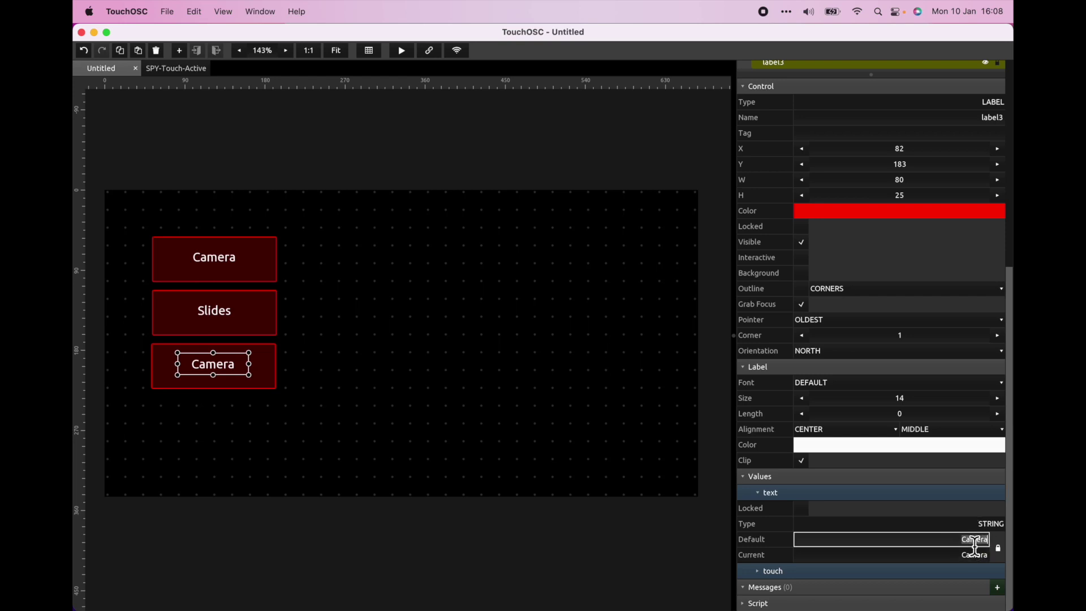
text(Slides )
text(Came)
text(ra)
key(Return)
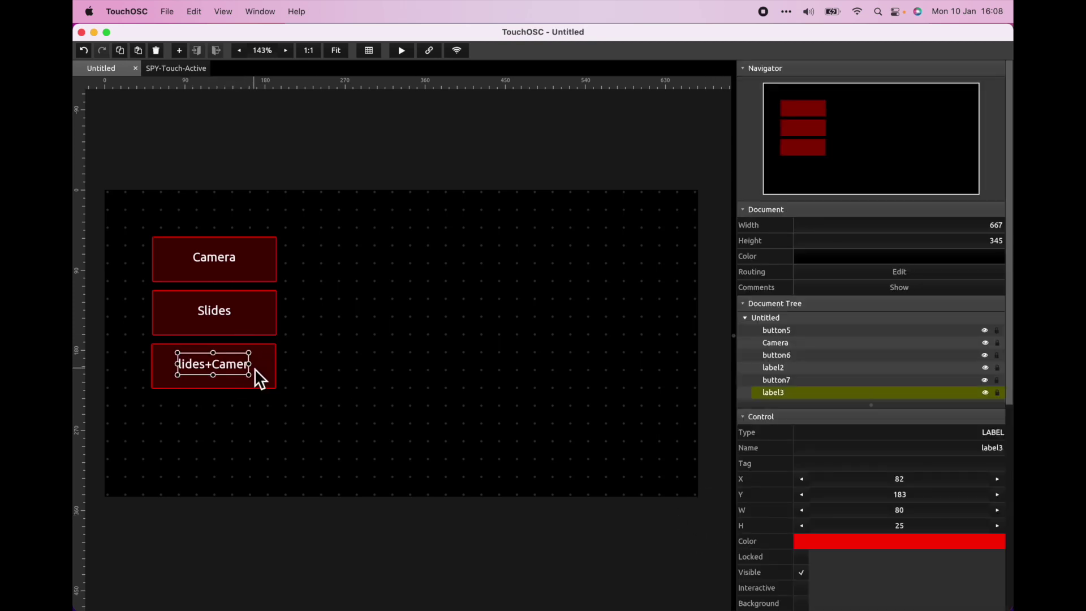
mouse_move(253, 367)
mouse_down()
mouse_move(274, 371)
mouse_move(245, 367)
mouse_up()
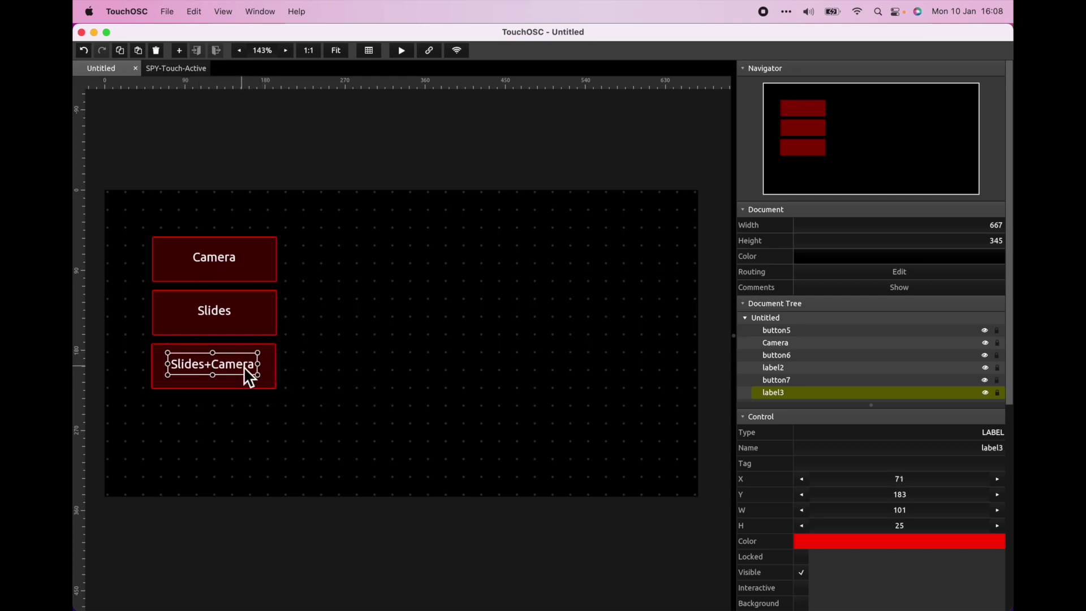
Set button7's OSC message constant to /scene/Slides+Camera and deselect it
click(269, 375)
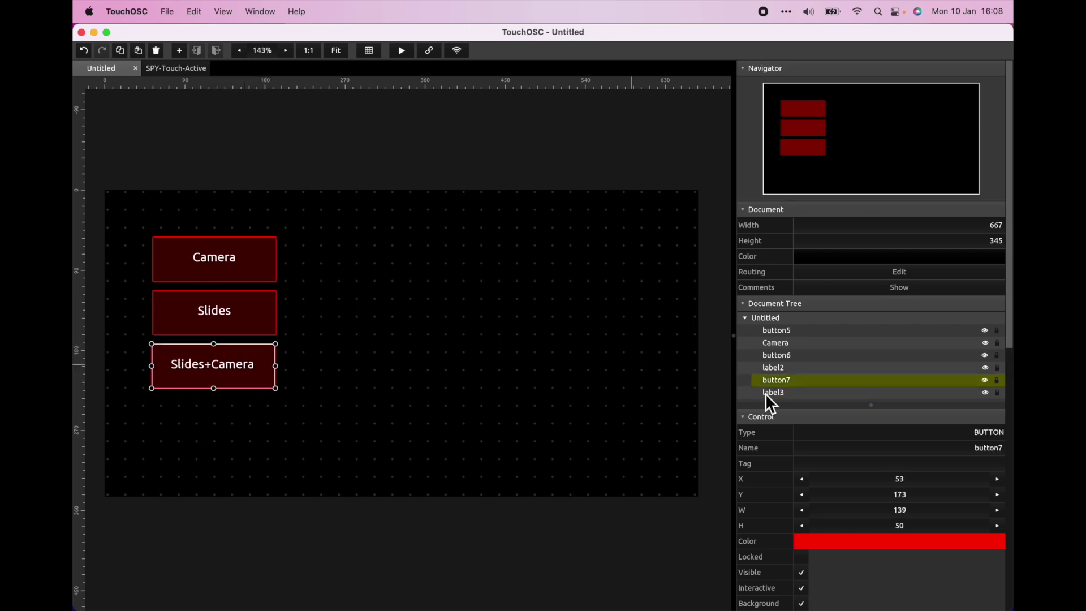
scroll(850, 422, down, 10)
scroll(850, 423, down, 3)
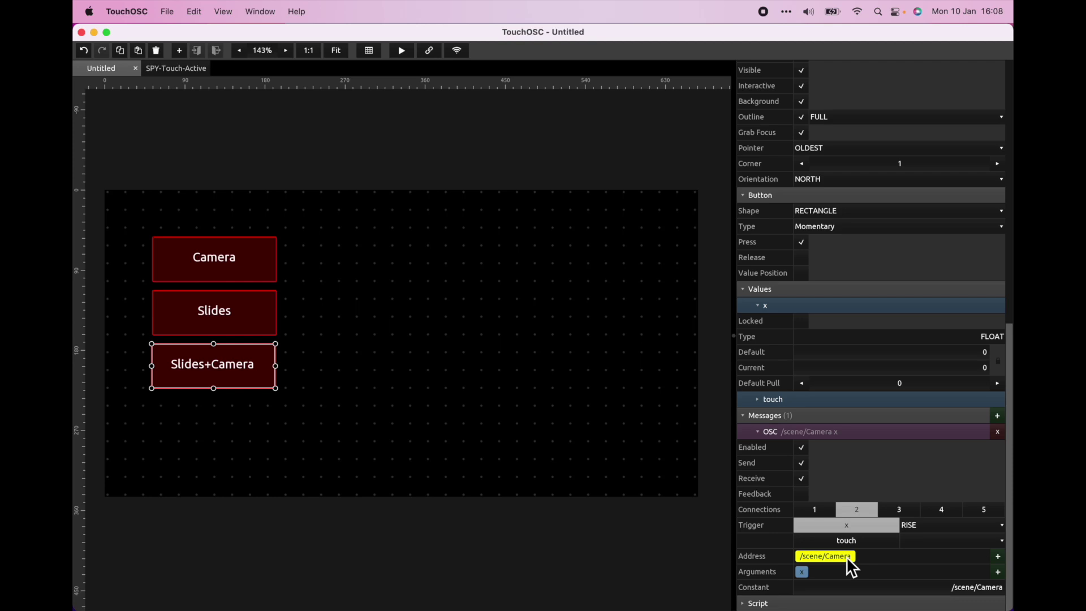
click(996, 594)
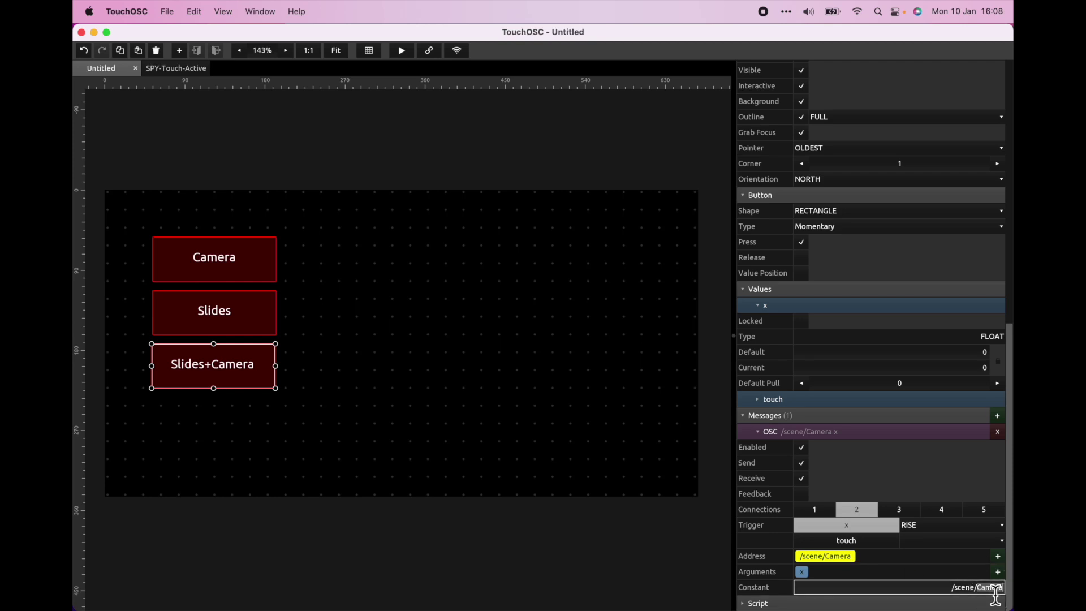
text(S)
text(lides)
text(+Camera)
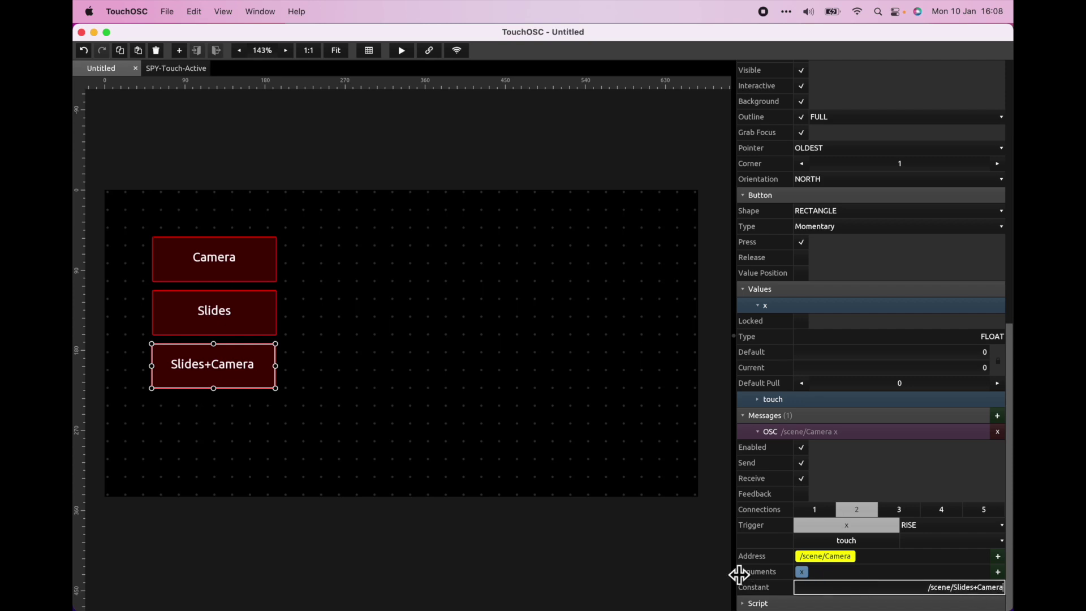
click(654, 530)
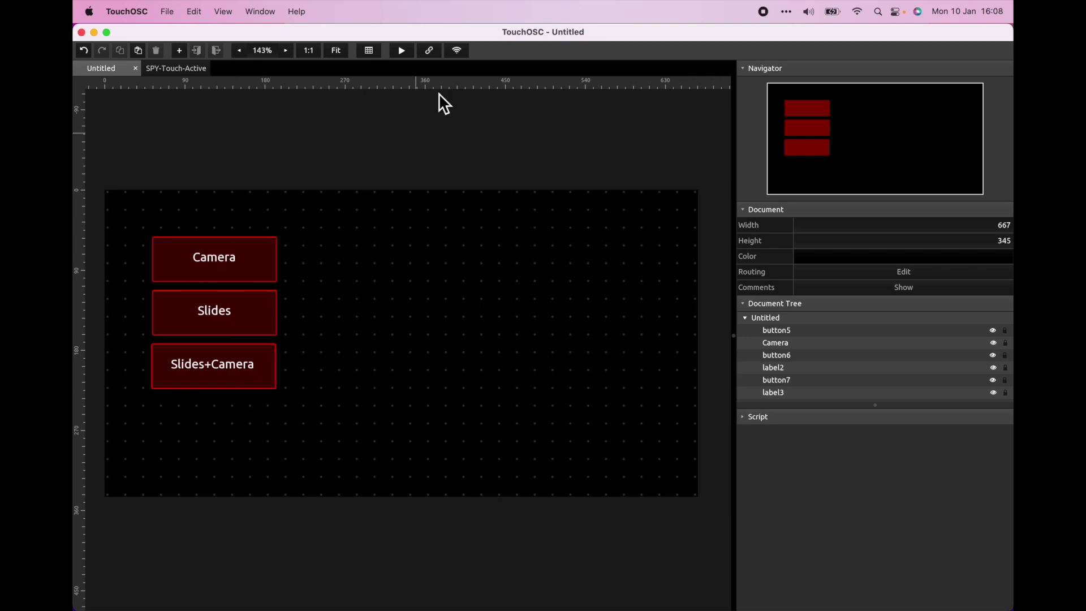
click(430, 50)
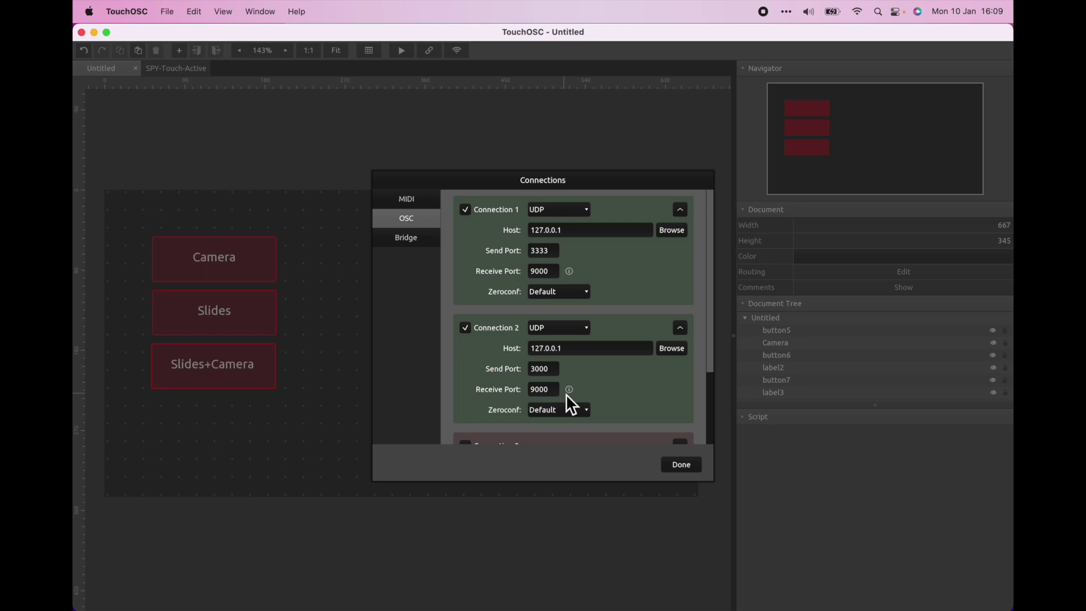
click(682, 464)
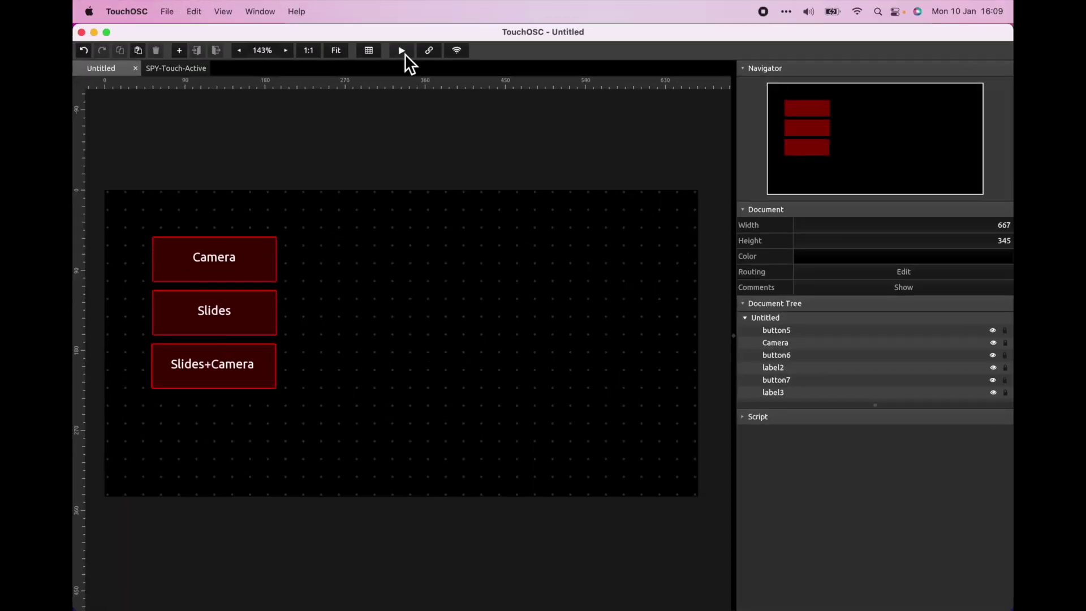
Put the layout in control mode and arrange TouchOSC beside OBS
click(404, 53)
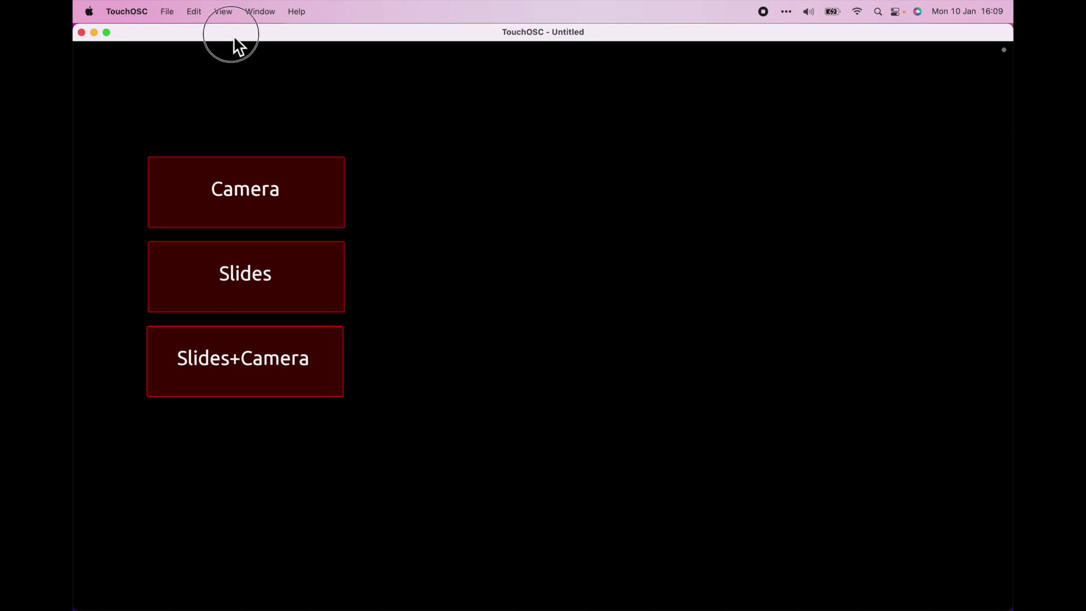
drag(234, 39, 859, 39)
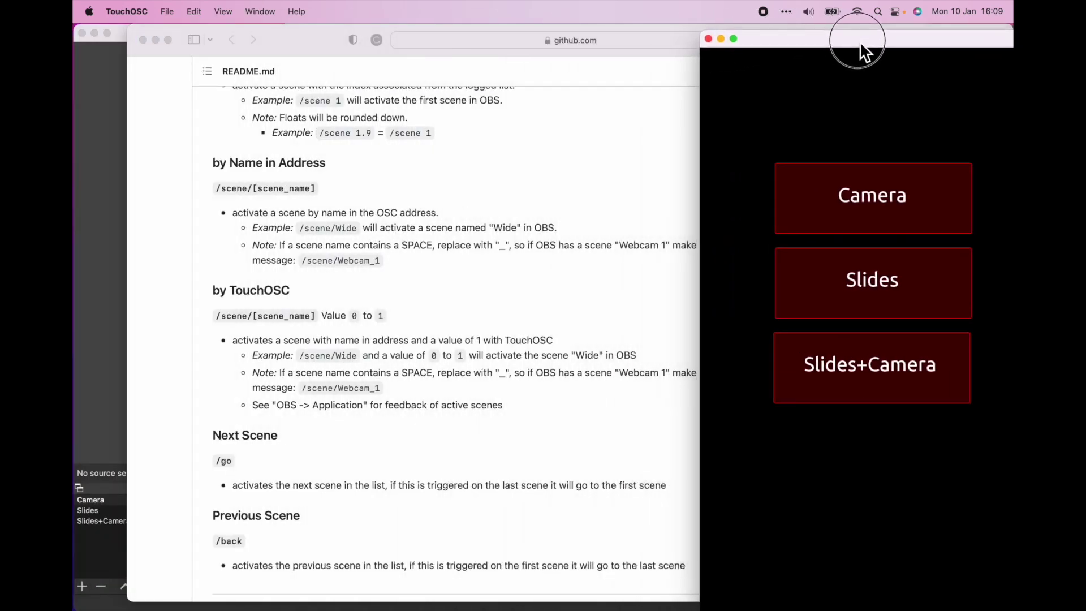
click(91, 224)
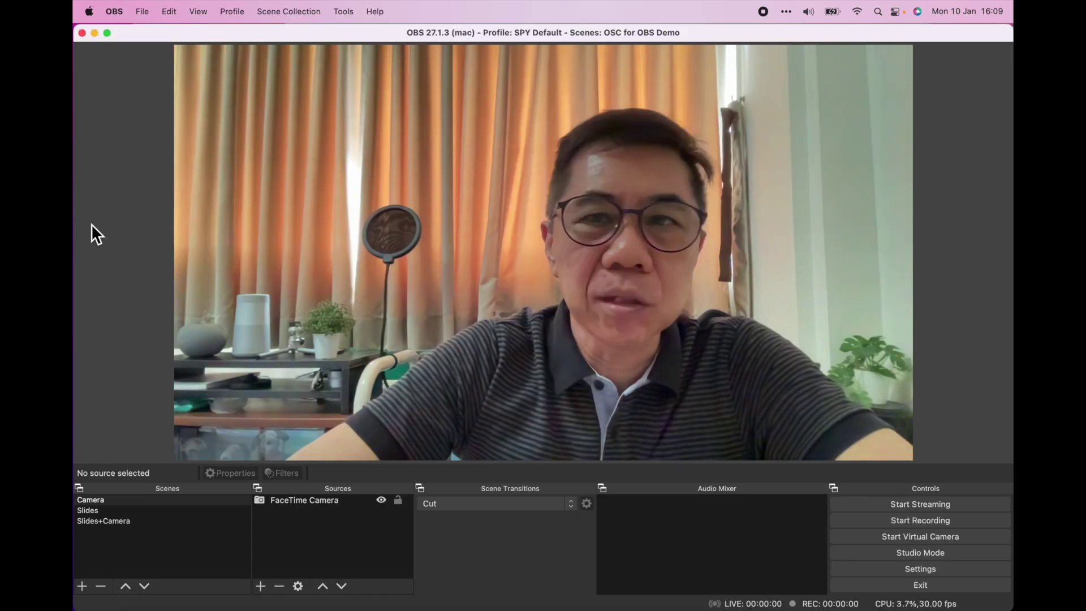
key(ctrl+Up)
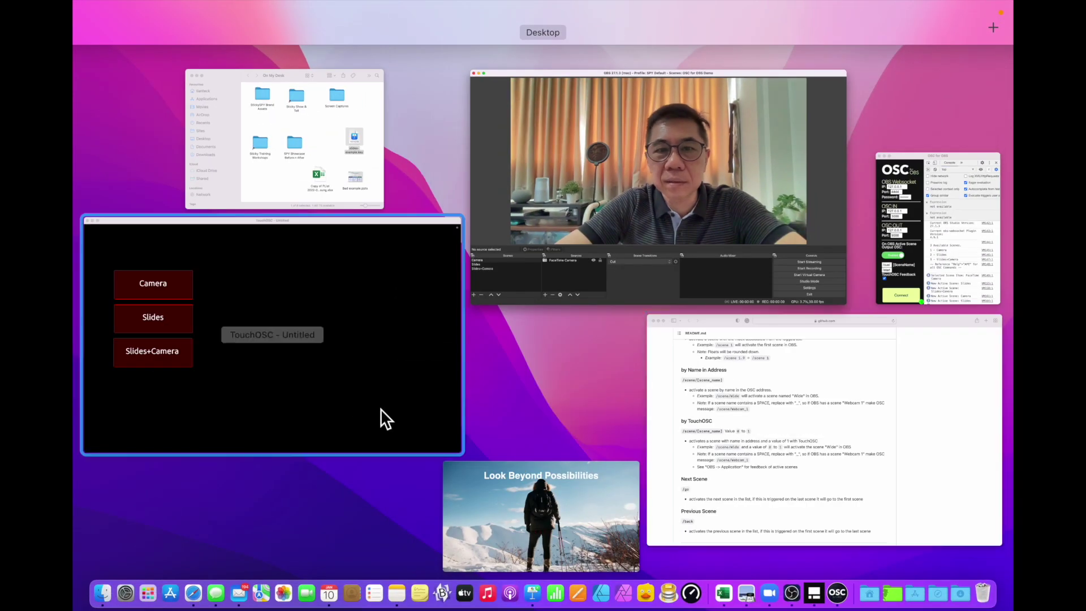
click(380, 411)
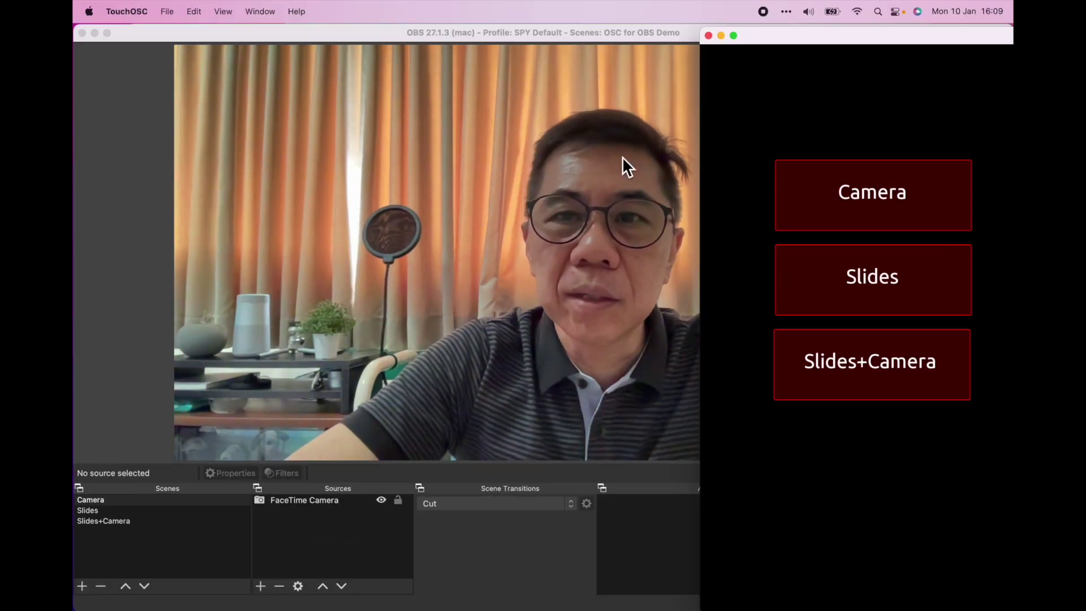
Test the Camera, Slides and Slides+Camera buttons, then maximize the TouchOSC window
click(893, 199)
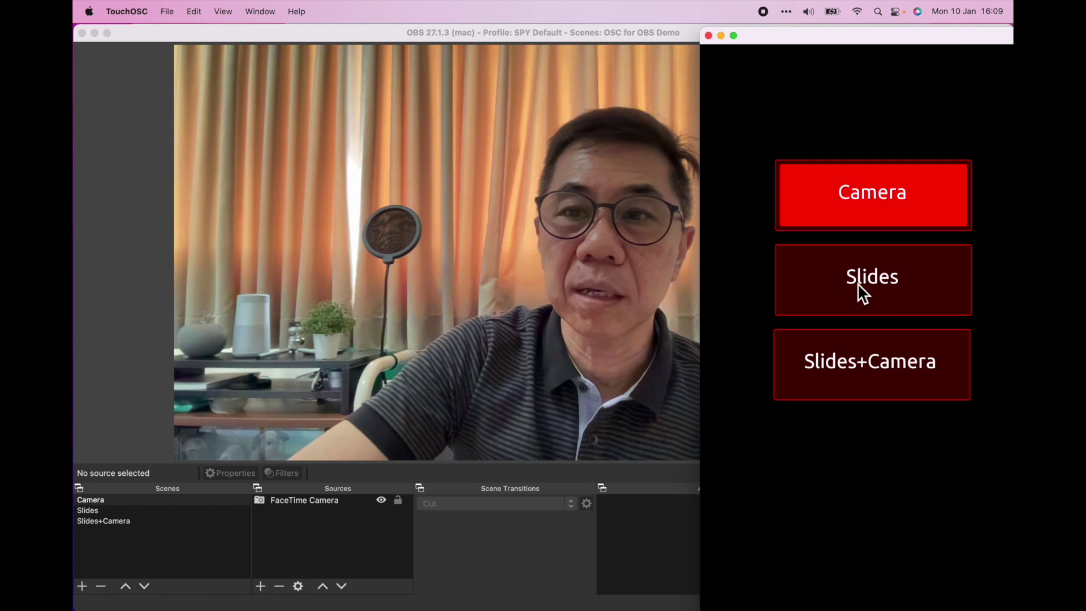
click(874, 284)
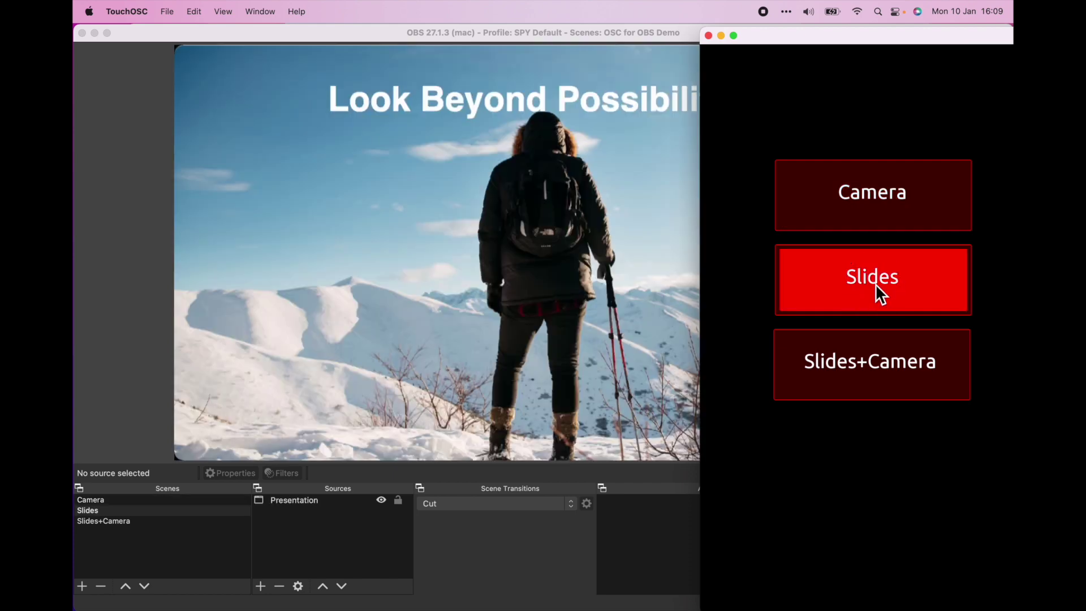
click(864, 367)
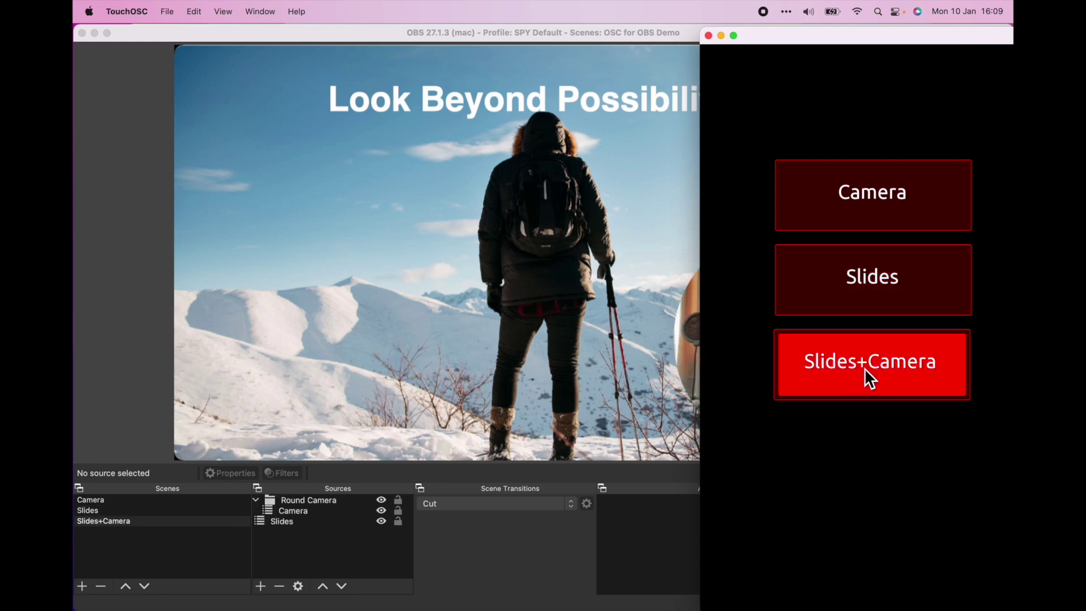
double_click(810, 35)
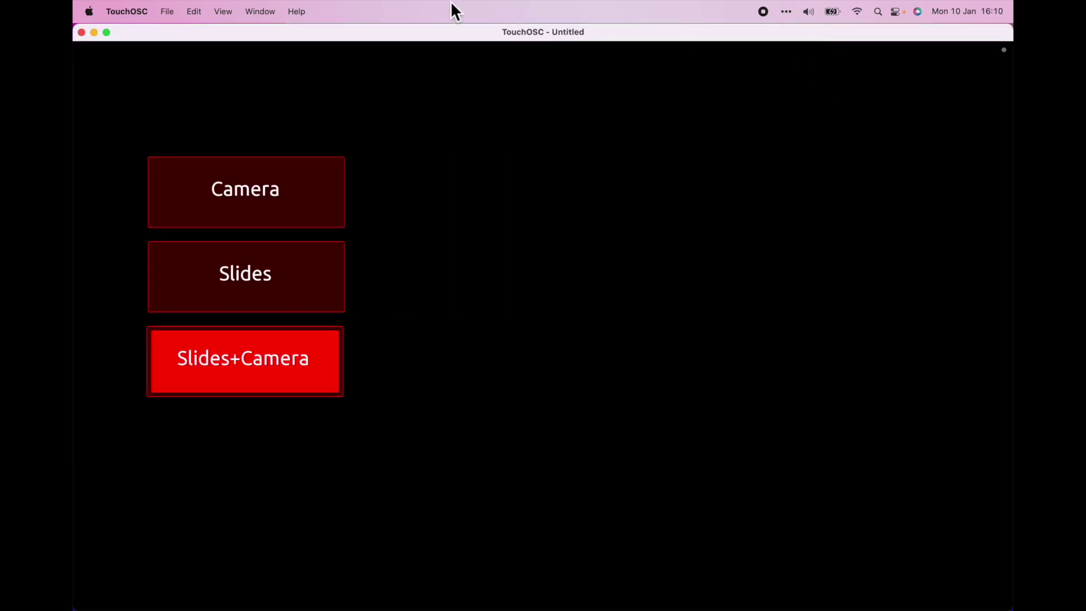
Restore the TouchOSC window and move the button panel to the right of OBS
double_click(416, 37)
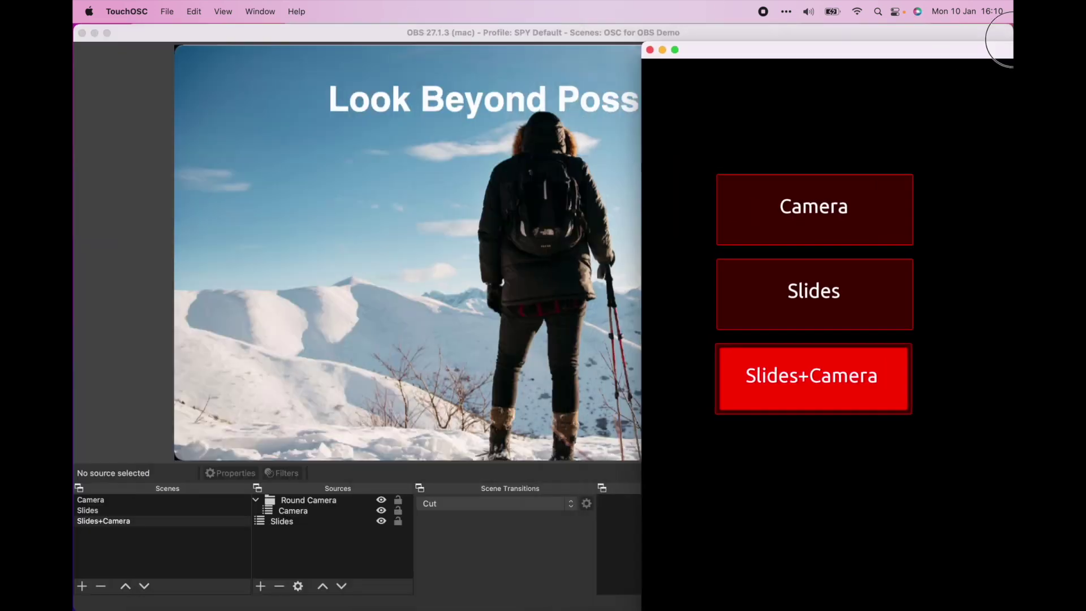
drag(993, 41, 887, 81)
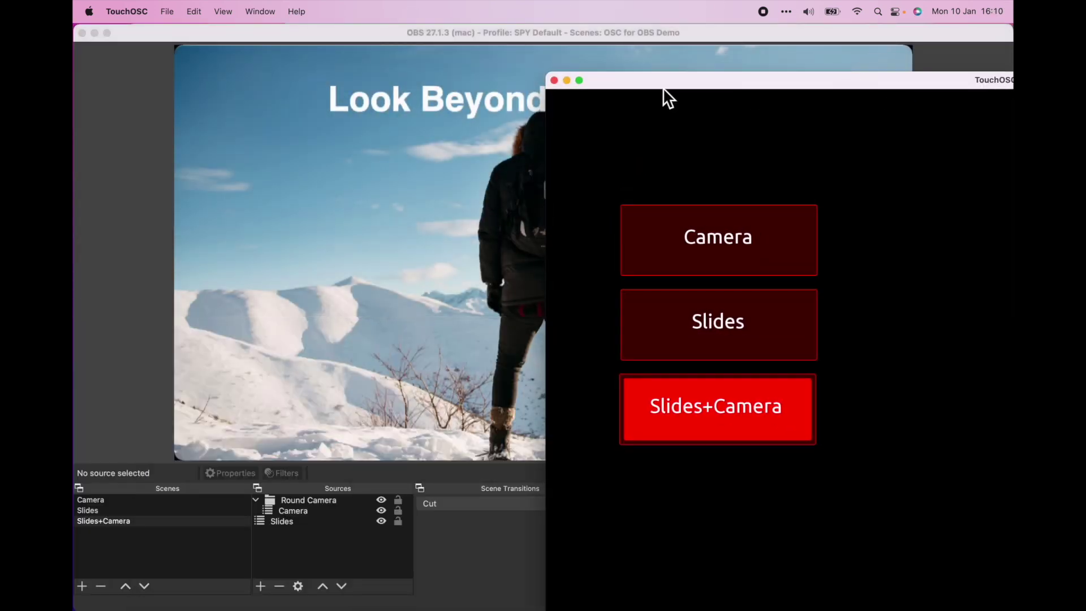
drag(629, 80, 889, 34)
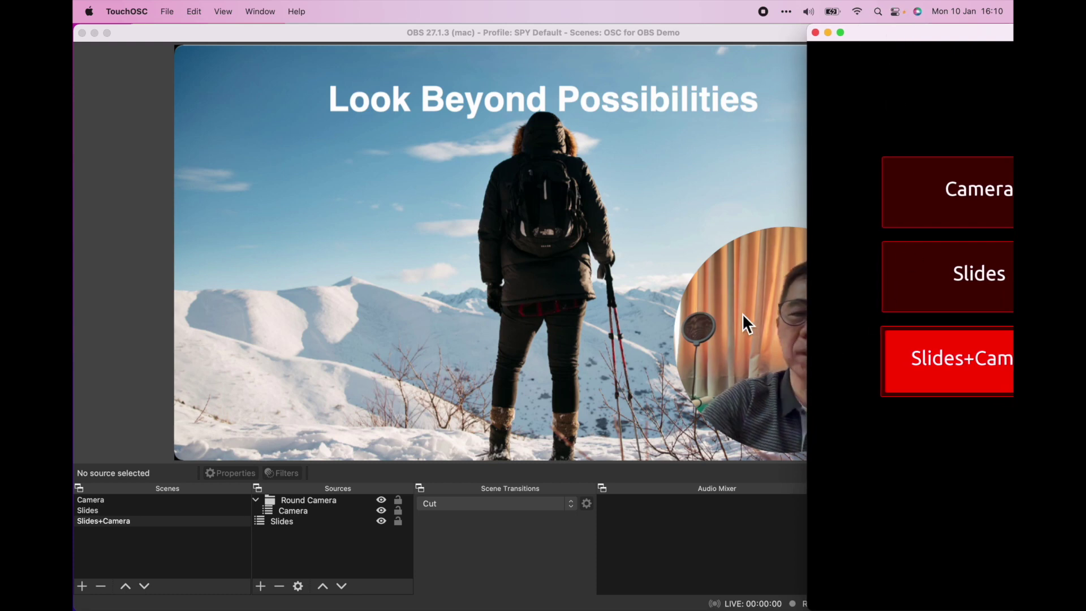
Test Camera, Slides and Slides+Camera, then reposition the panel beside OBS
click(949, 207)
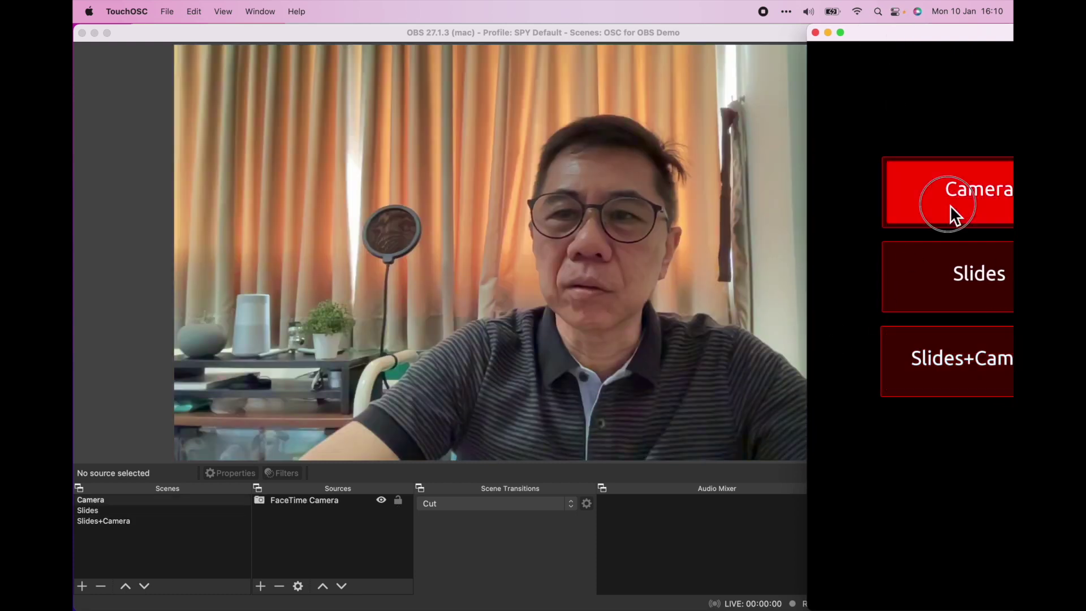
click(949, 291)
click(948, 359)
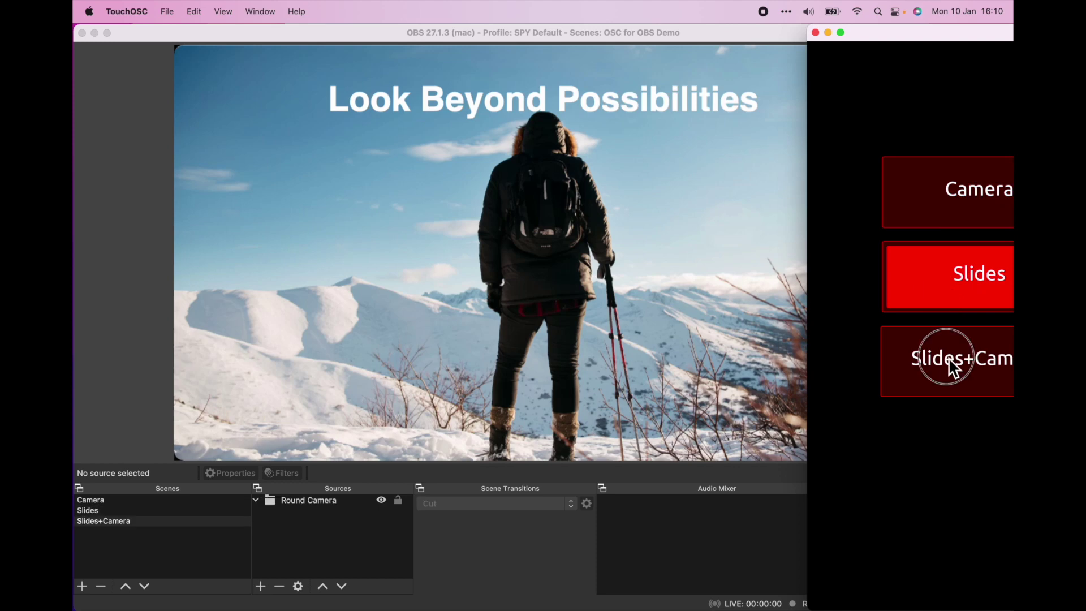
mouse_move(956, 35)
mouse_down()
mouse_move(766, 43)
mouse_move(247, 30)
mouse_up()
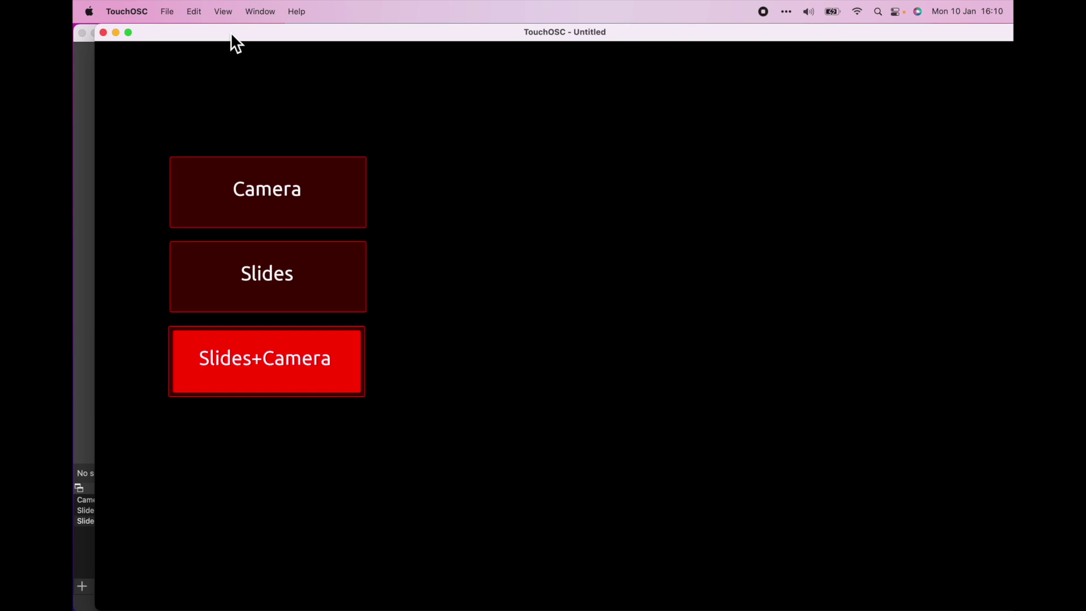
drag(235, 42, 902, 35)
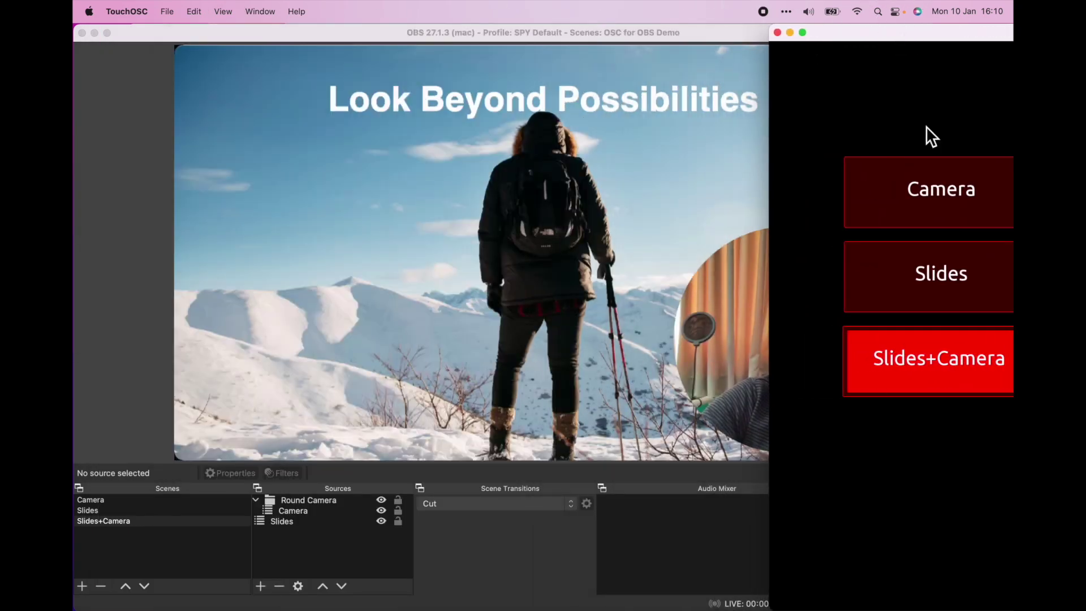
Retest switching OBS to Camera, Slides, Camera again and Slides+Camera
click(930, 179)
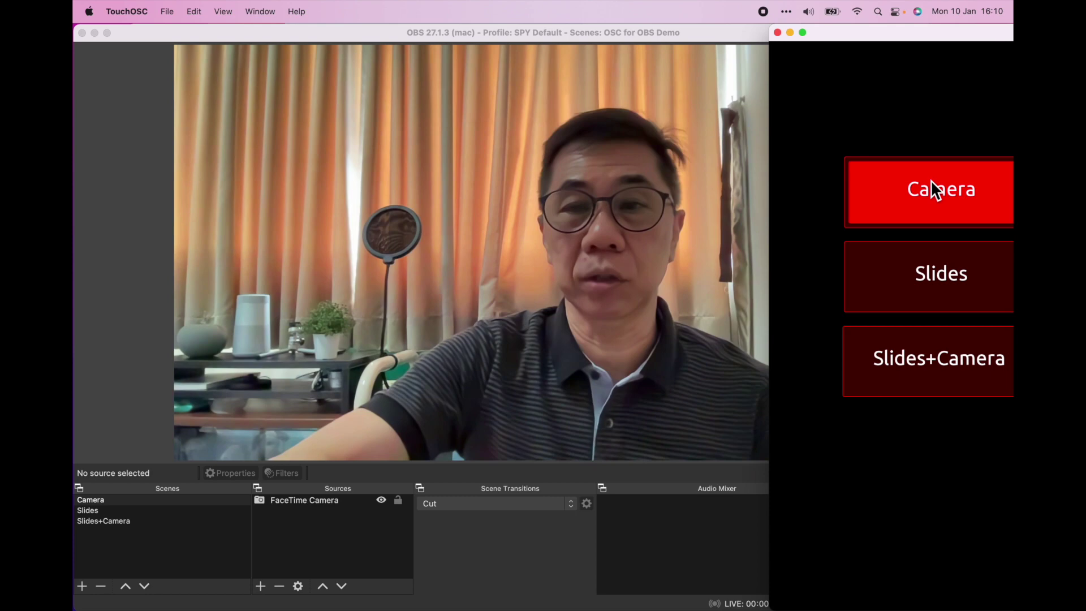
click(936, 293)
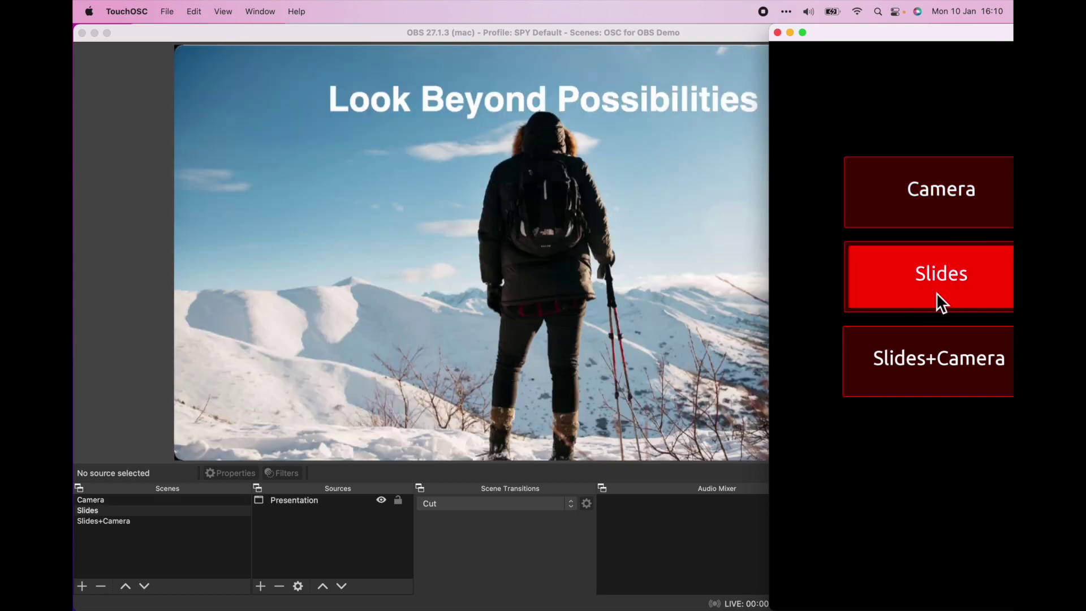
click(925, 222)
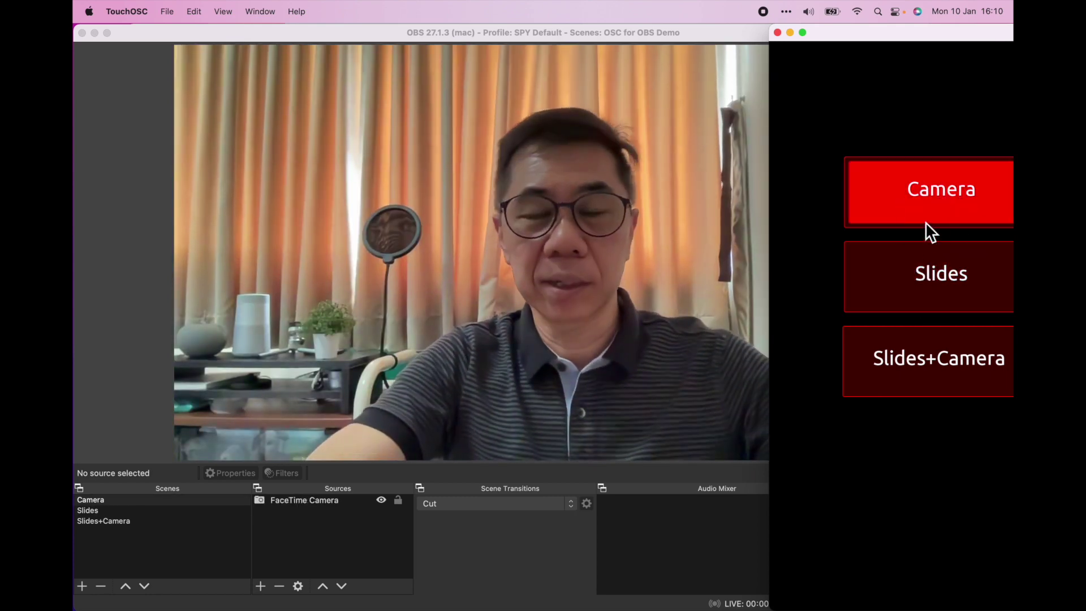
click(922, 383)
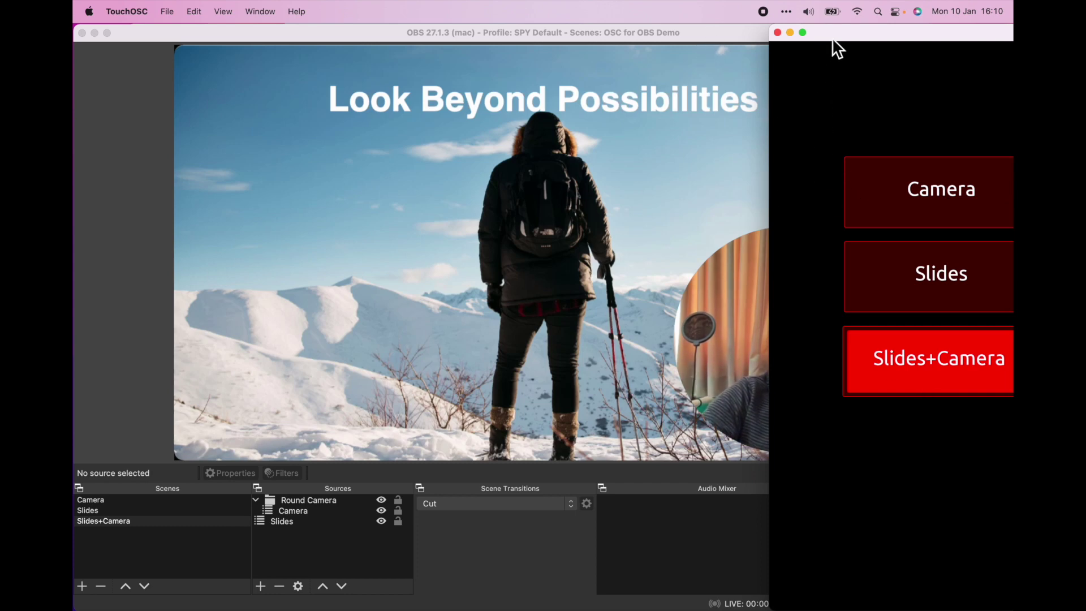
drag(833, 40, 931, 40)
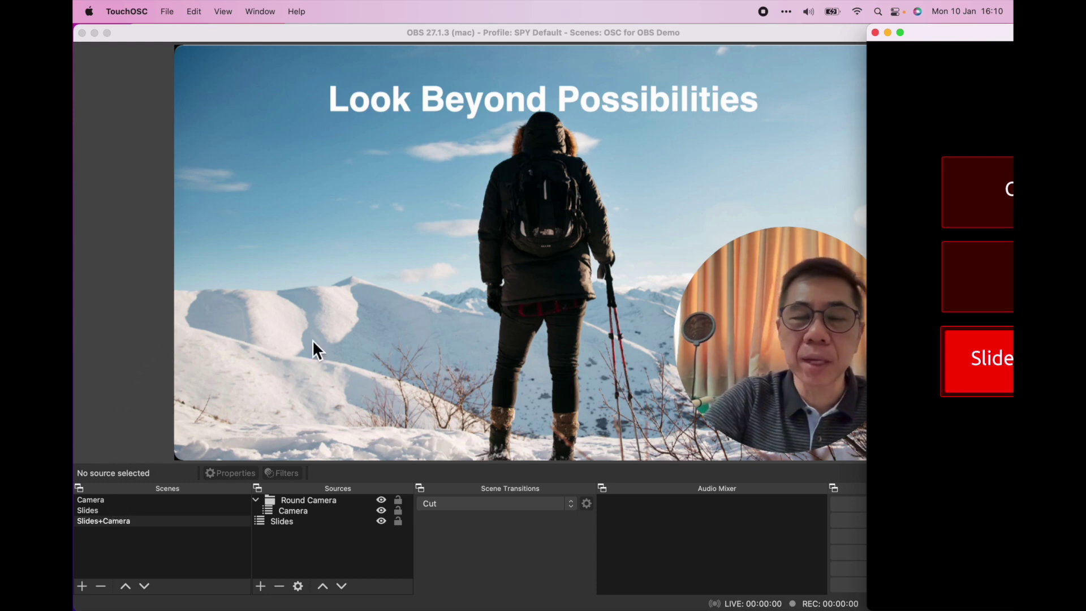
Narrow the OBS window and place the TouchOSC panel next to it
click(116, 511)
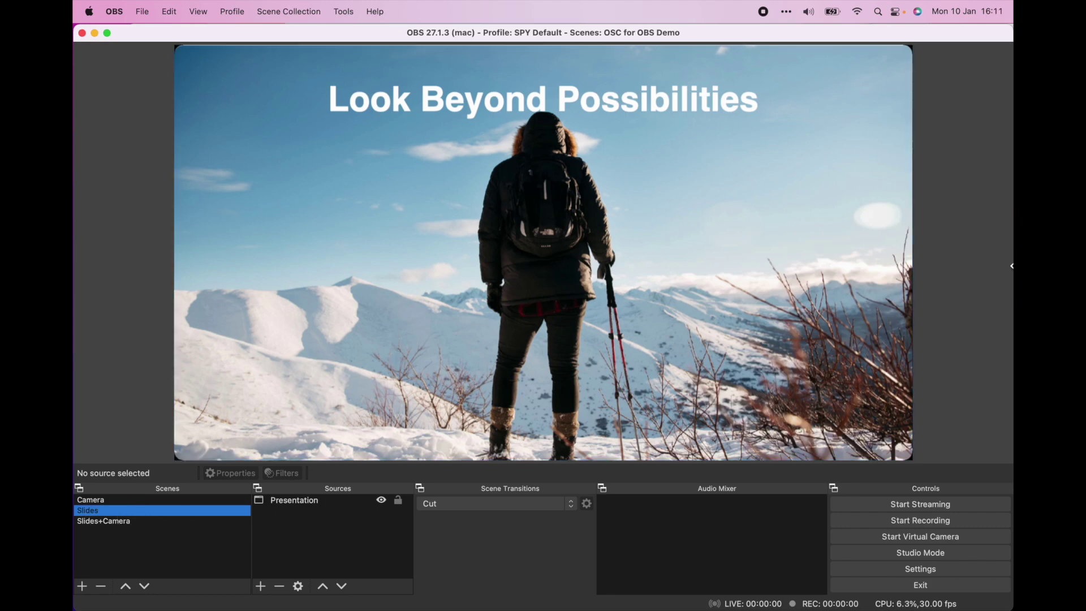
drag(1012, 266, 744, 249)
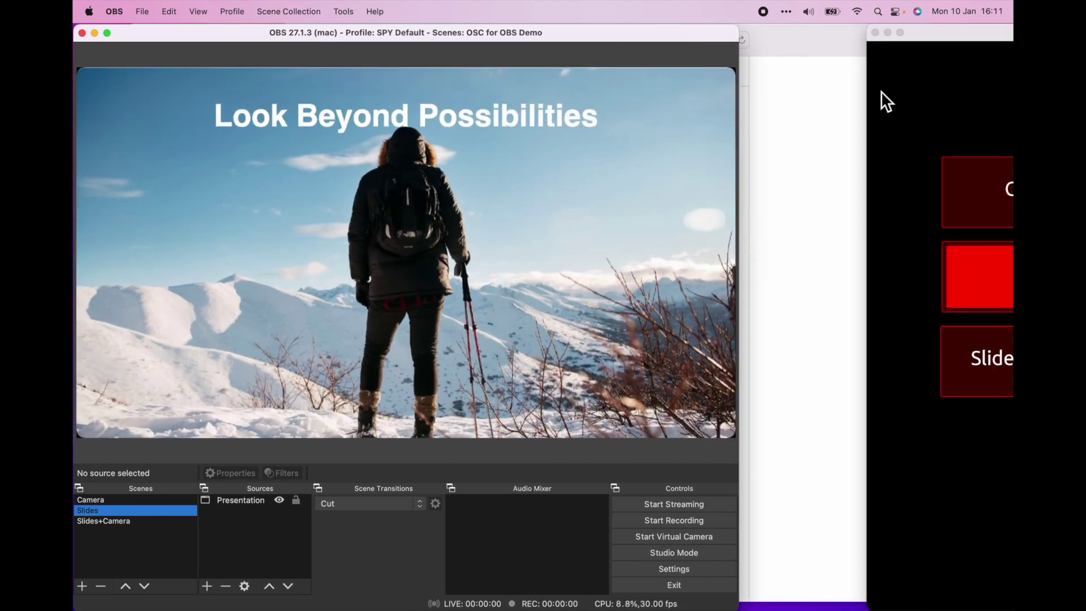
drag(972, 41, 846, 41)
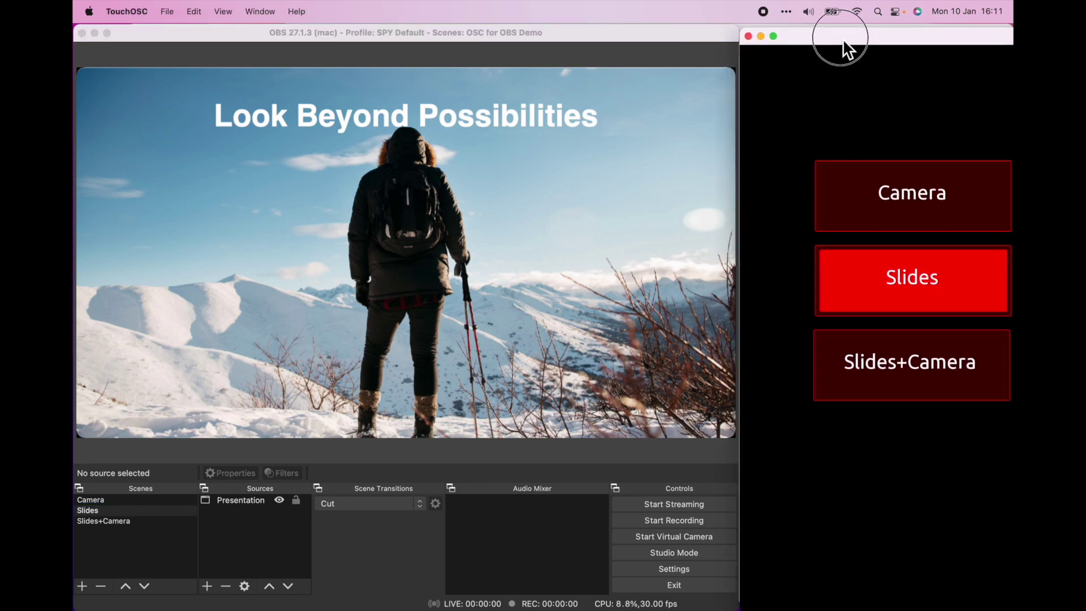
Pick Camera, Slides and Slides+Camera in OBS's Scenes list, then show all windows
click(97, 502)
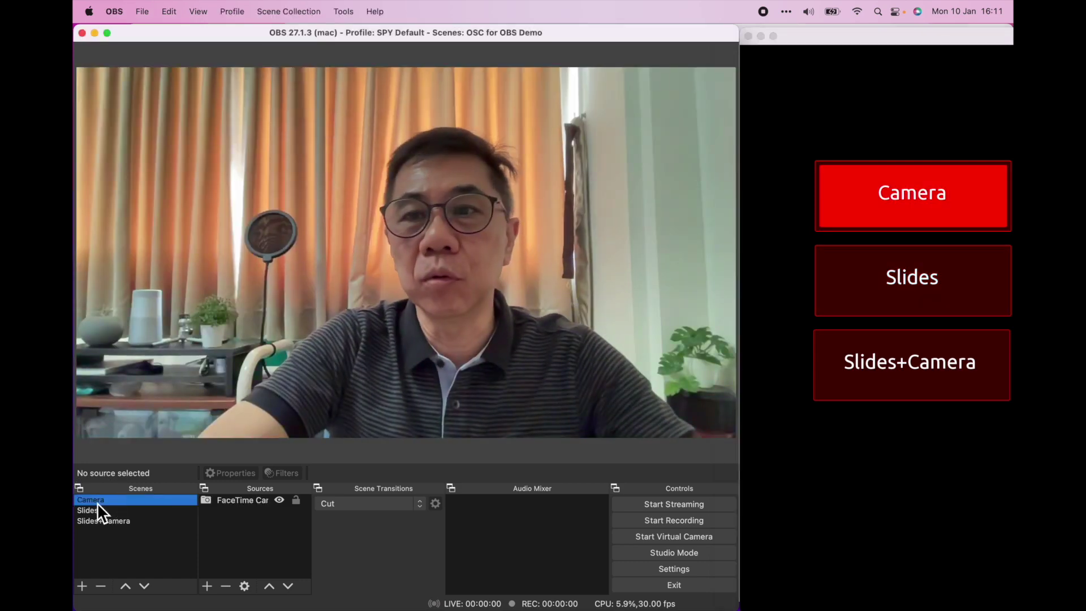
click(102, 511)
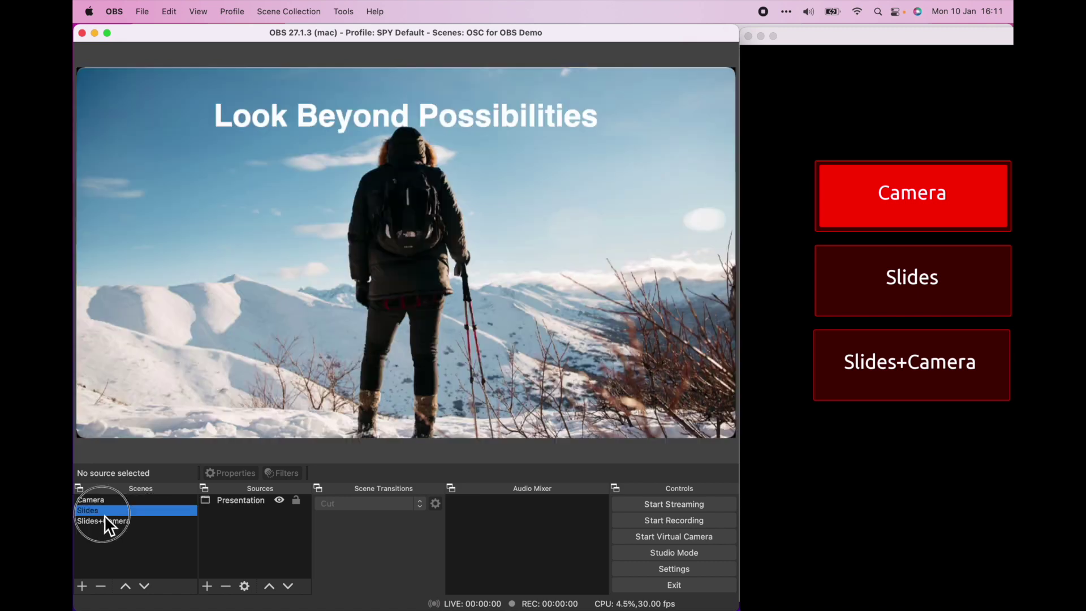
click(106, 522)
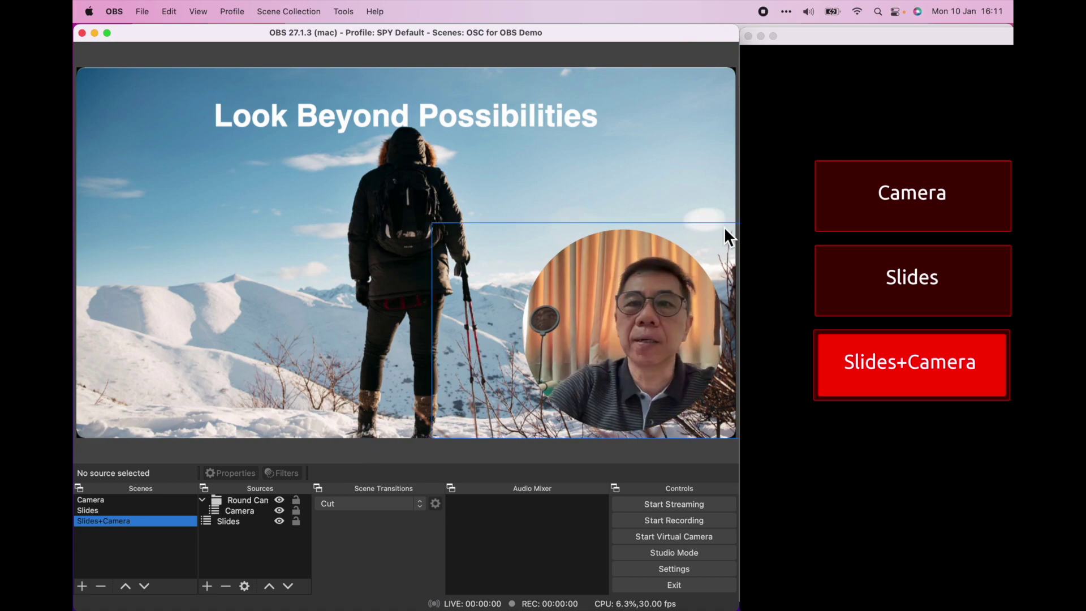
key(ctrl+Up)
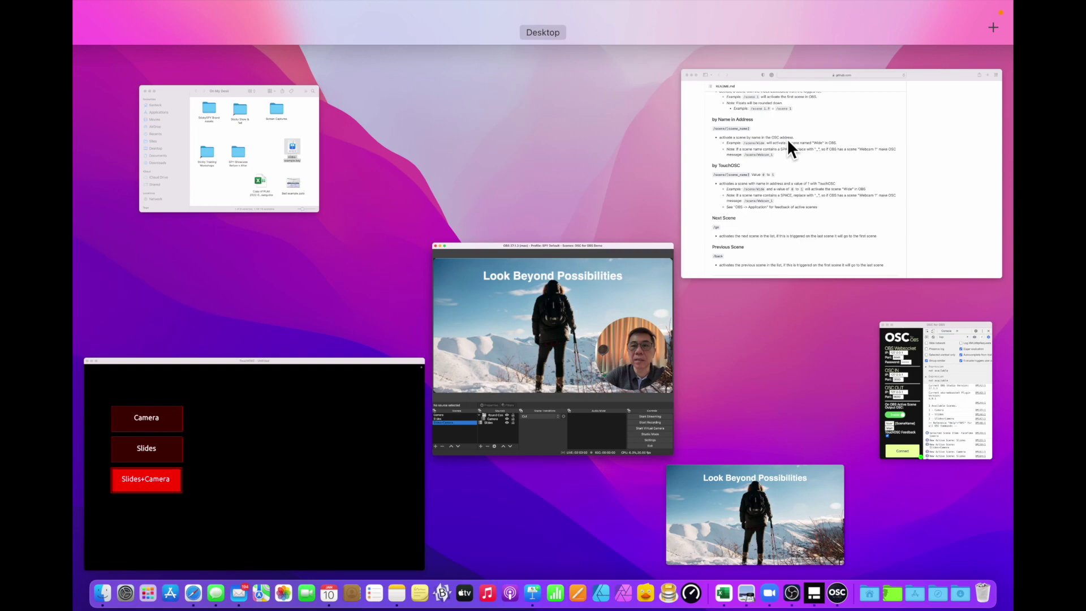
Review the OSC for OBS window, then bring TouchOSC and OBS forward
click(918, 401)
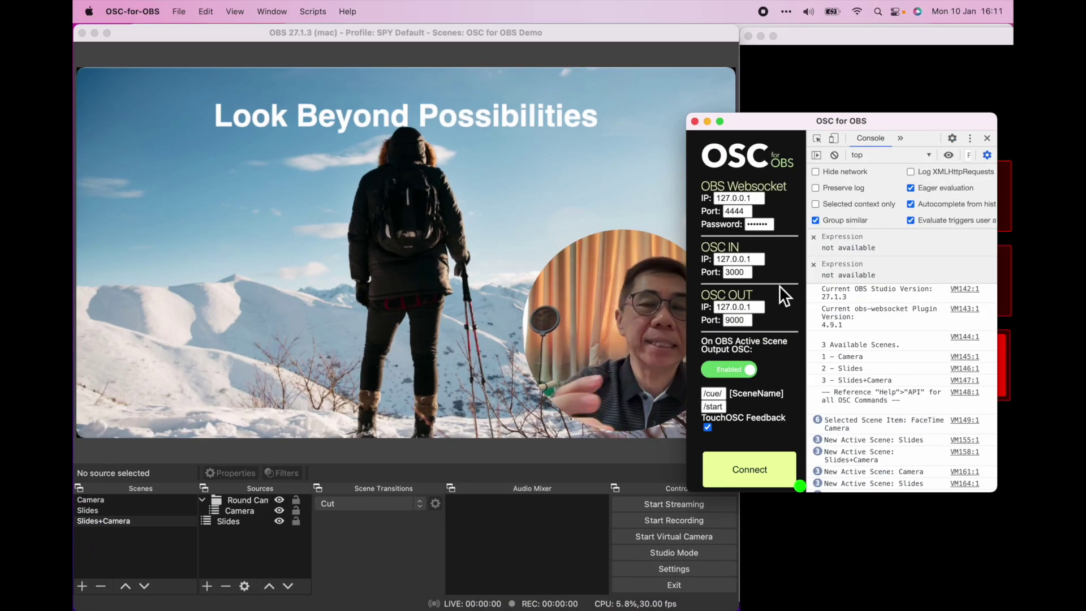
key(ctrl+Up)
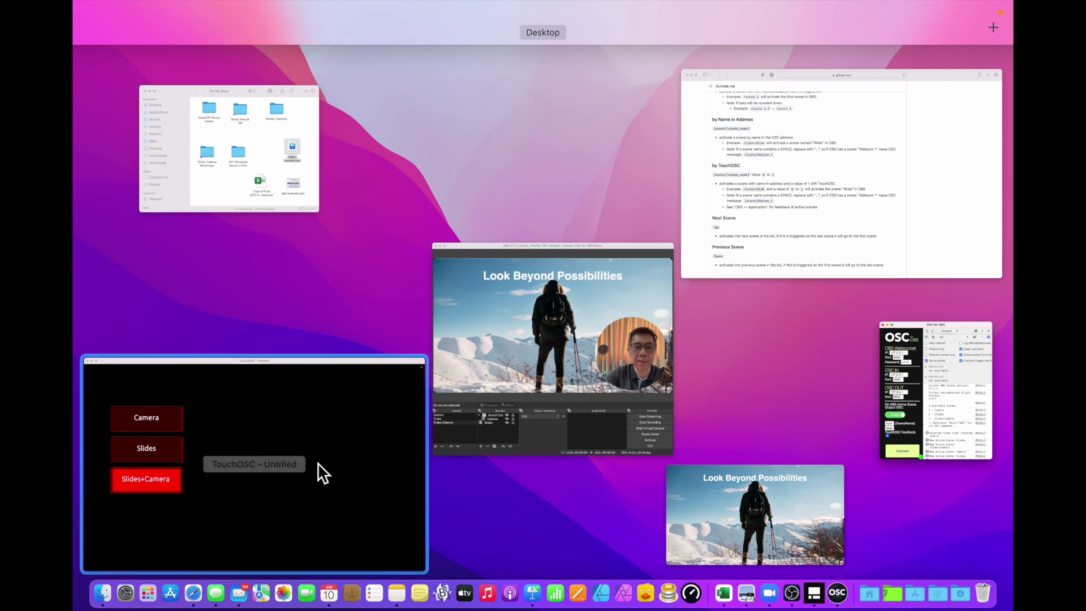
click(315, 469)
click(673, 52)
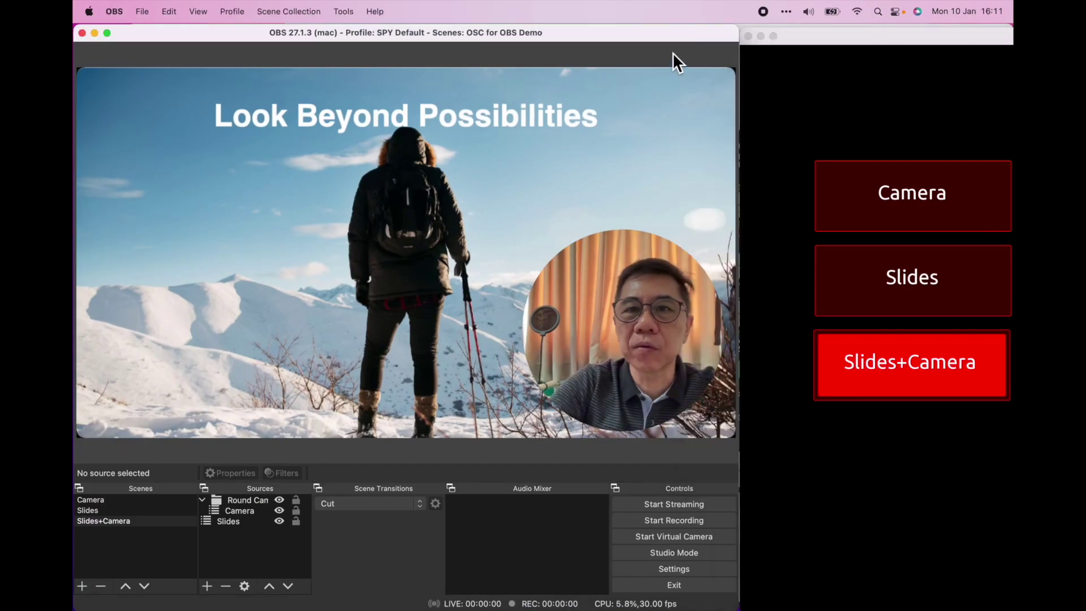
Switch to Camera and Slides from TouchOSC, then Camera and Slides+Camera from OBS
click(905, 208)
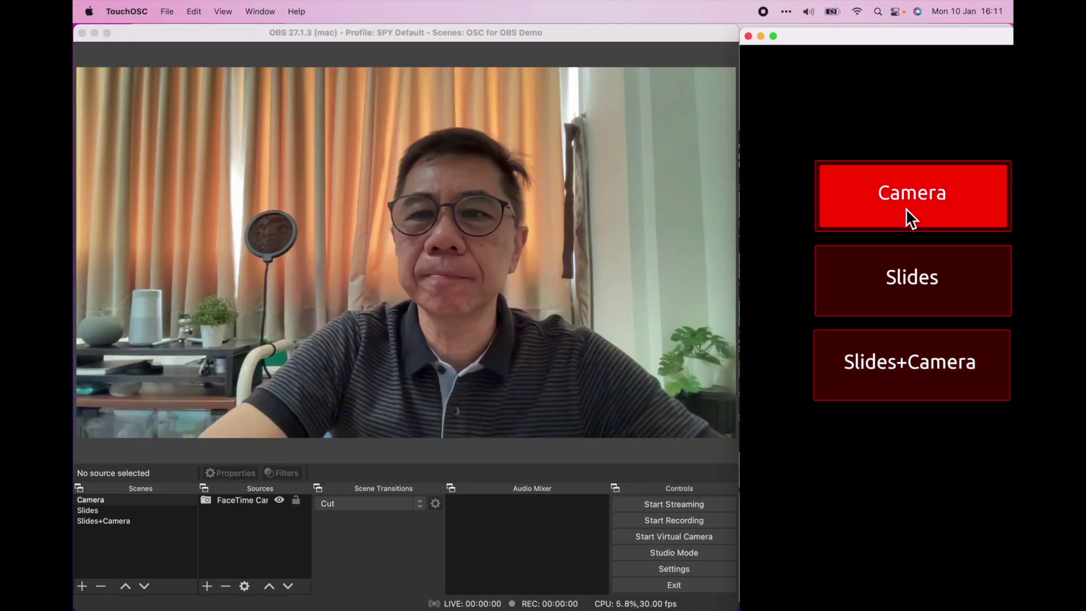
click(908, 261)
click(99, 501)
click(102, 520)
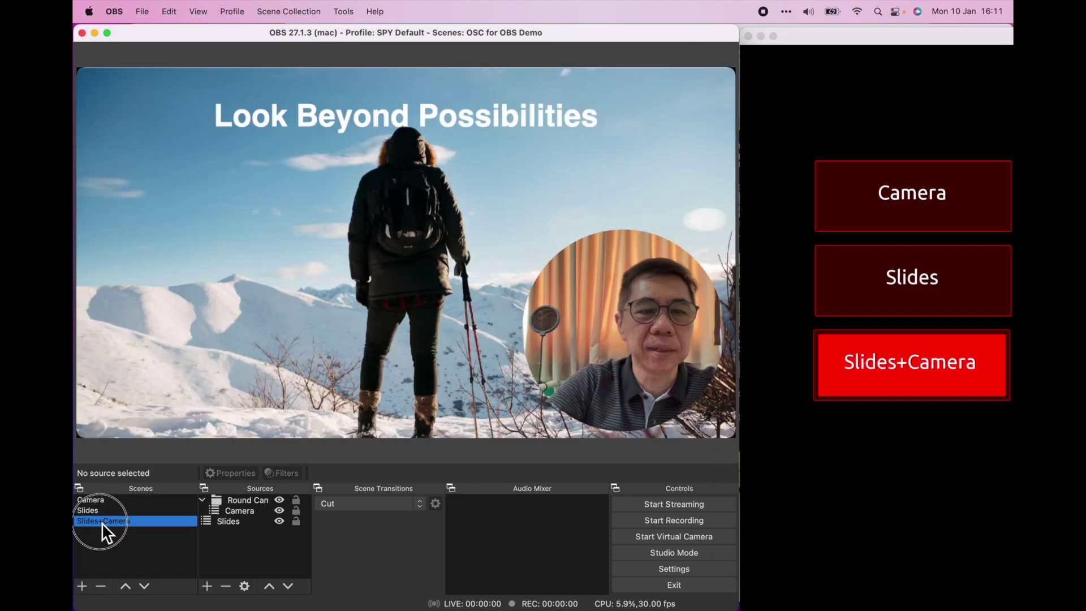
click(878, 79)
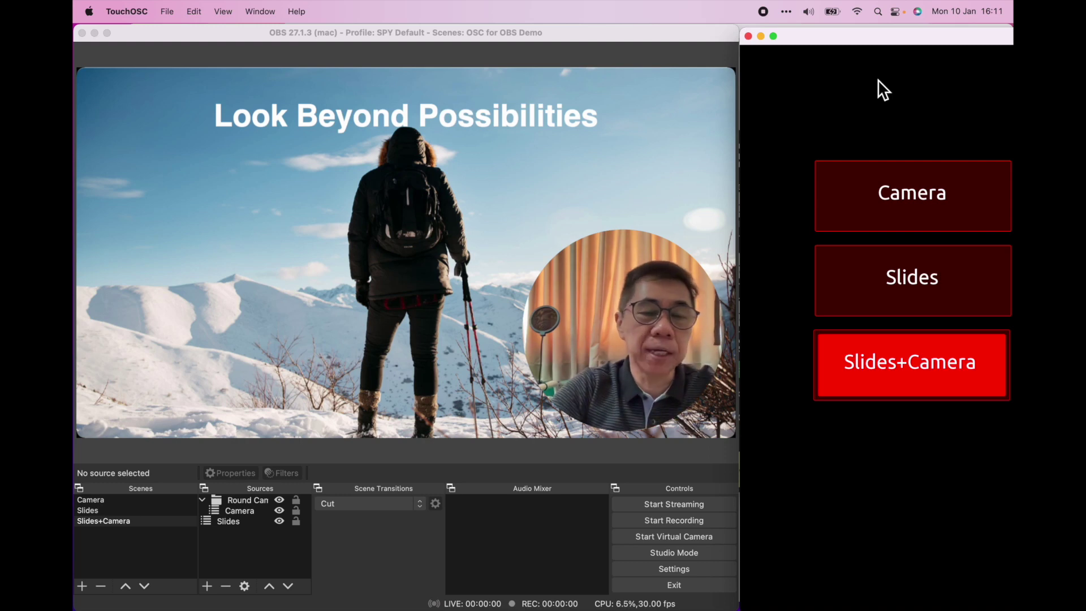